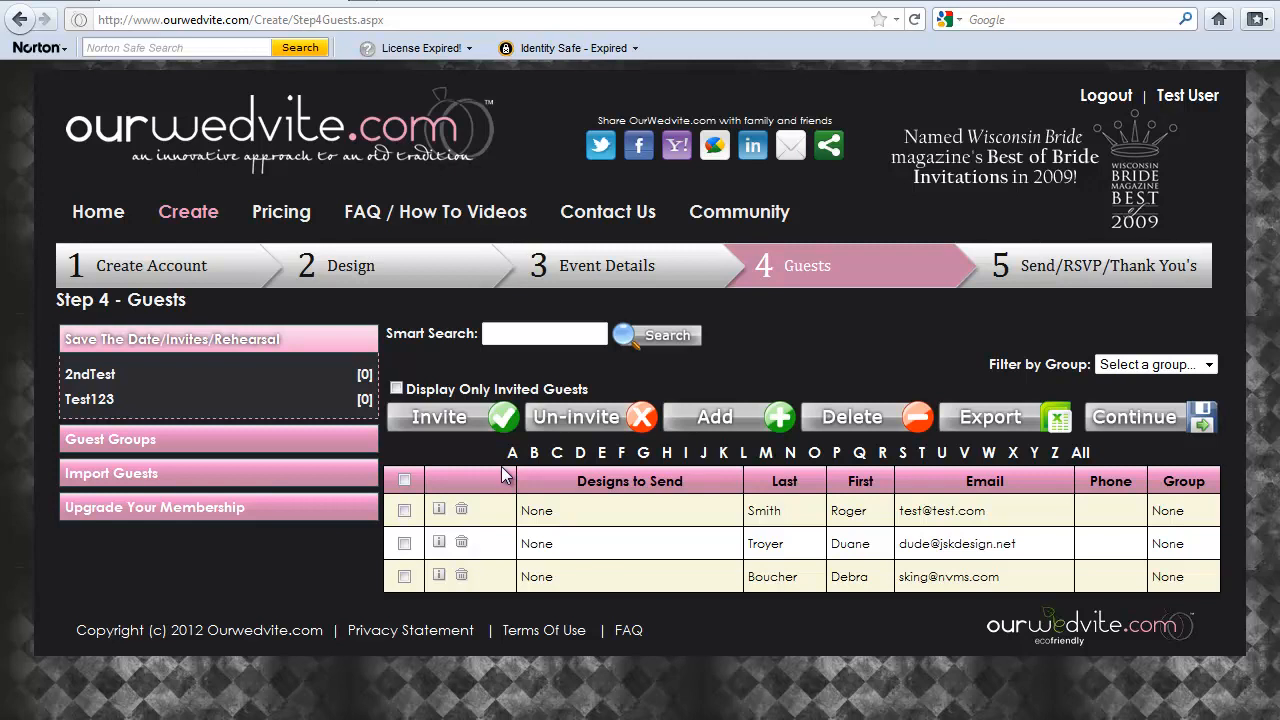
Invite the guest in the second row, assigning only the 2ndTest design
click(404, 481)
click(404, 481)
click(404, 577)
click(405, 578)
click(442, 420)
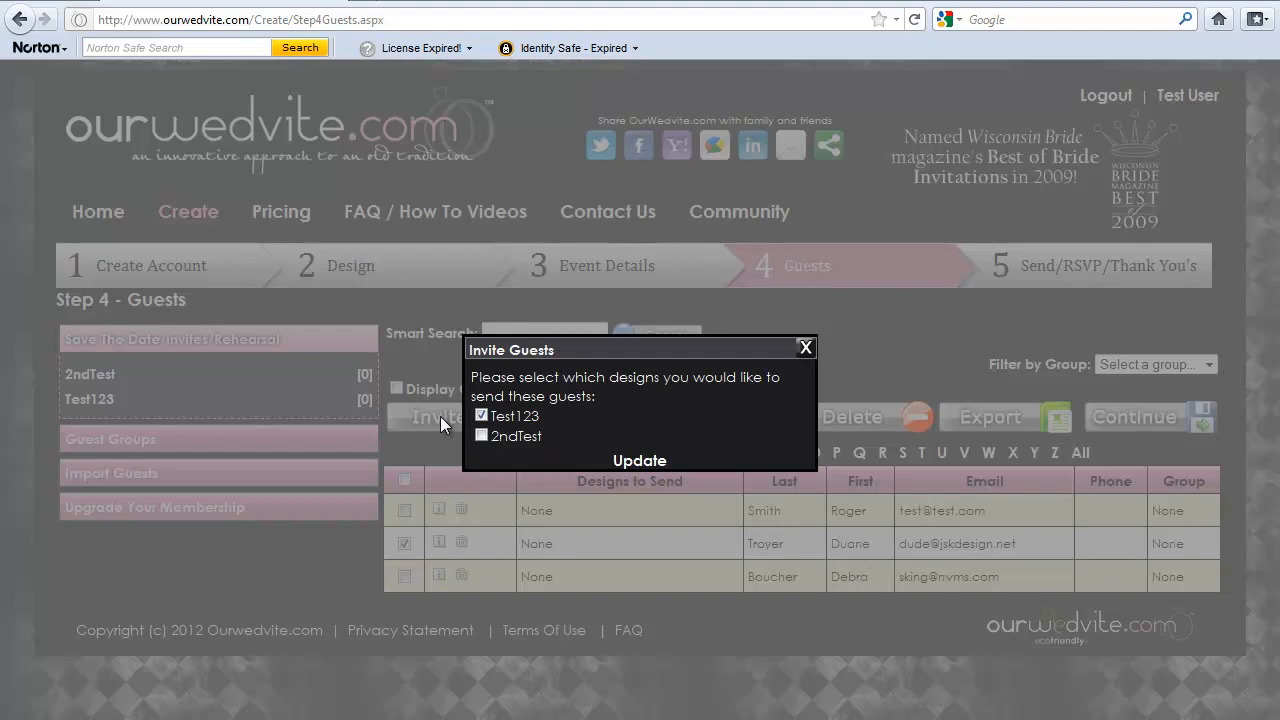
click(481, 415)
click(481, 436)
click(480, 435)
click(640, 462)
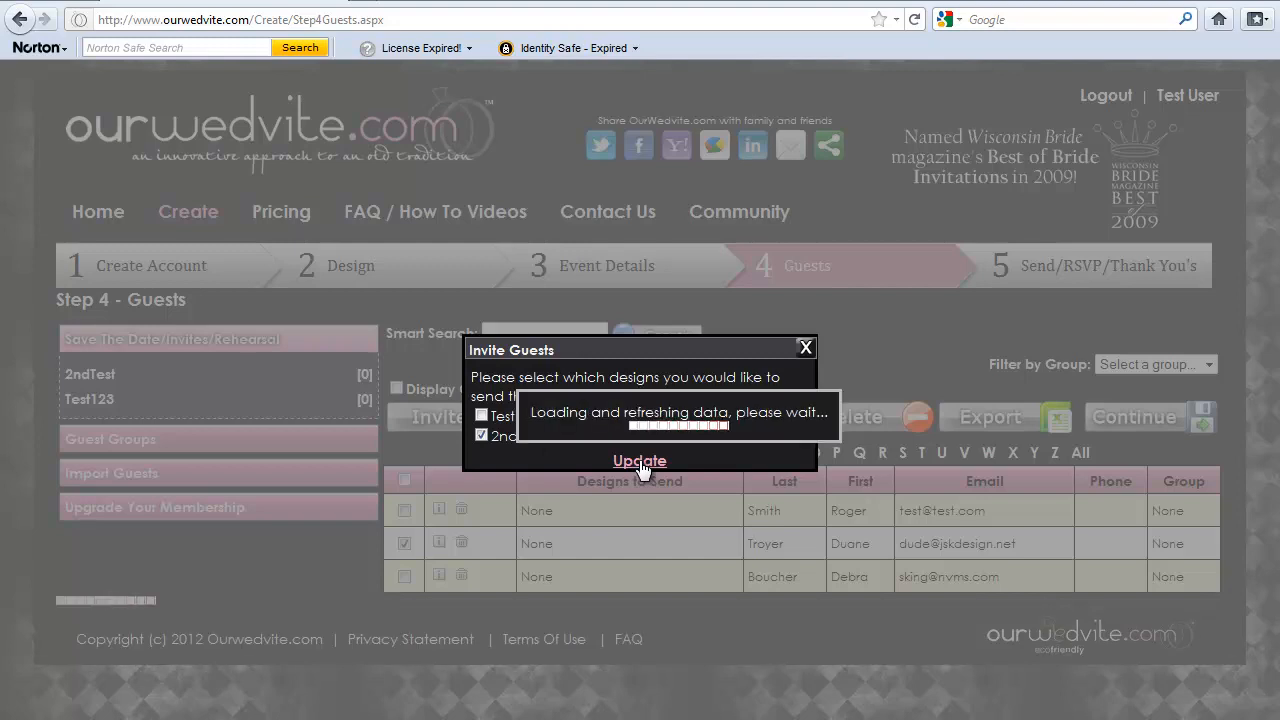
Examine the design choices offered in the Designs to Send column for the guests in the list
click(628, 516)
click(590, 548)
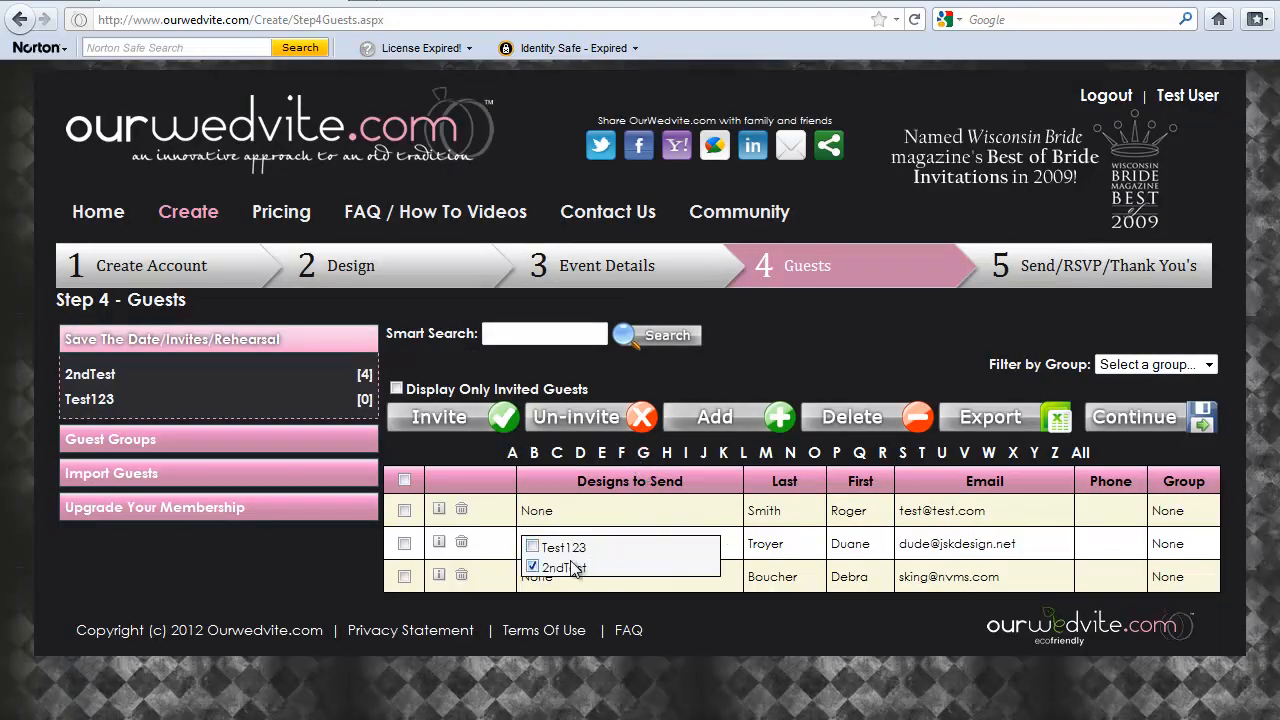
click(532, 567)
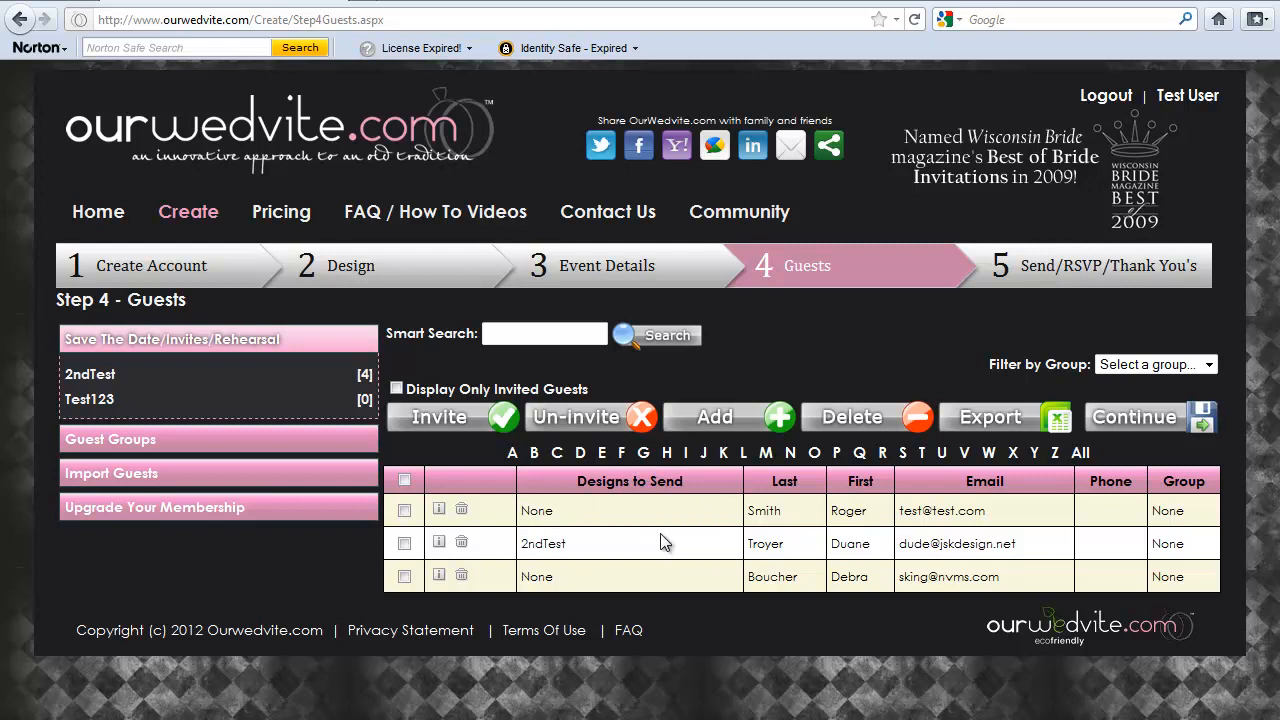
click(640, 508)
click(586, 555)
click(404, 545)
click(576, 420)
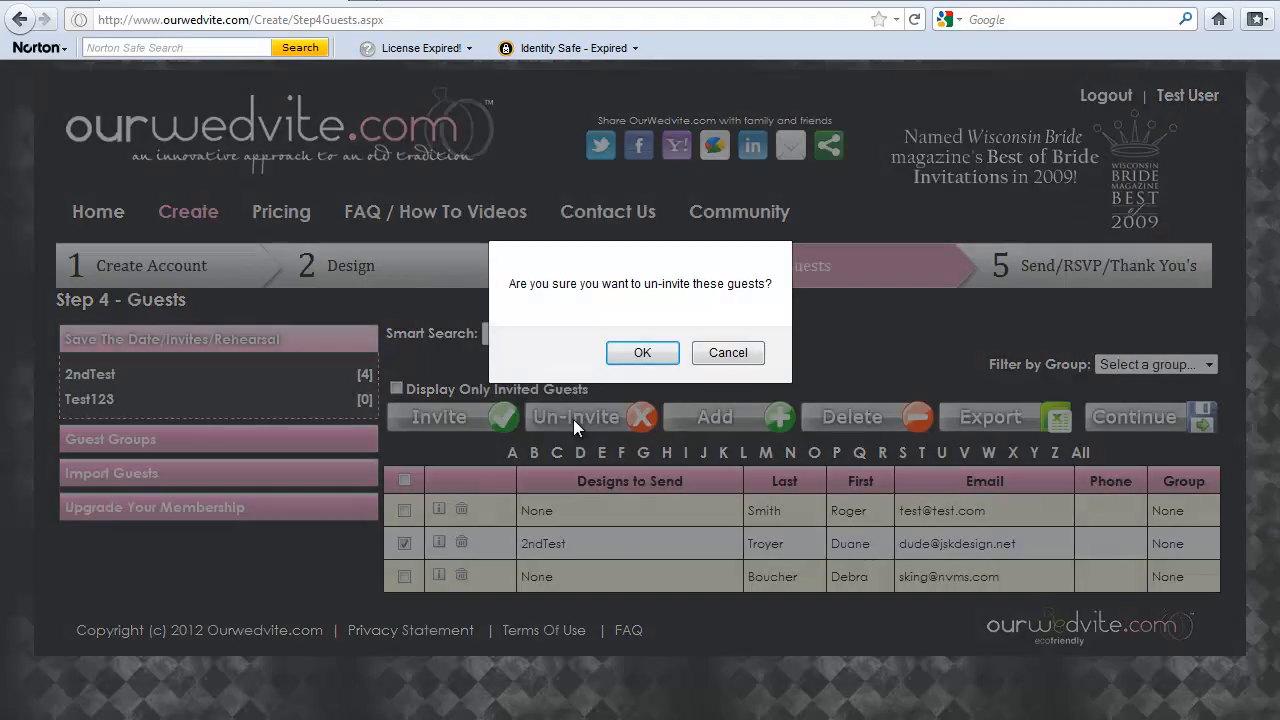
click(709, 353)
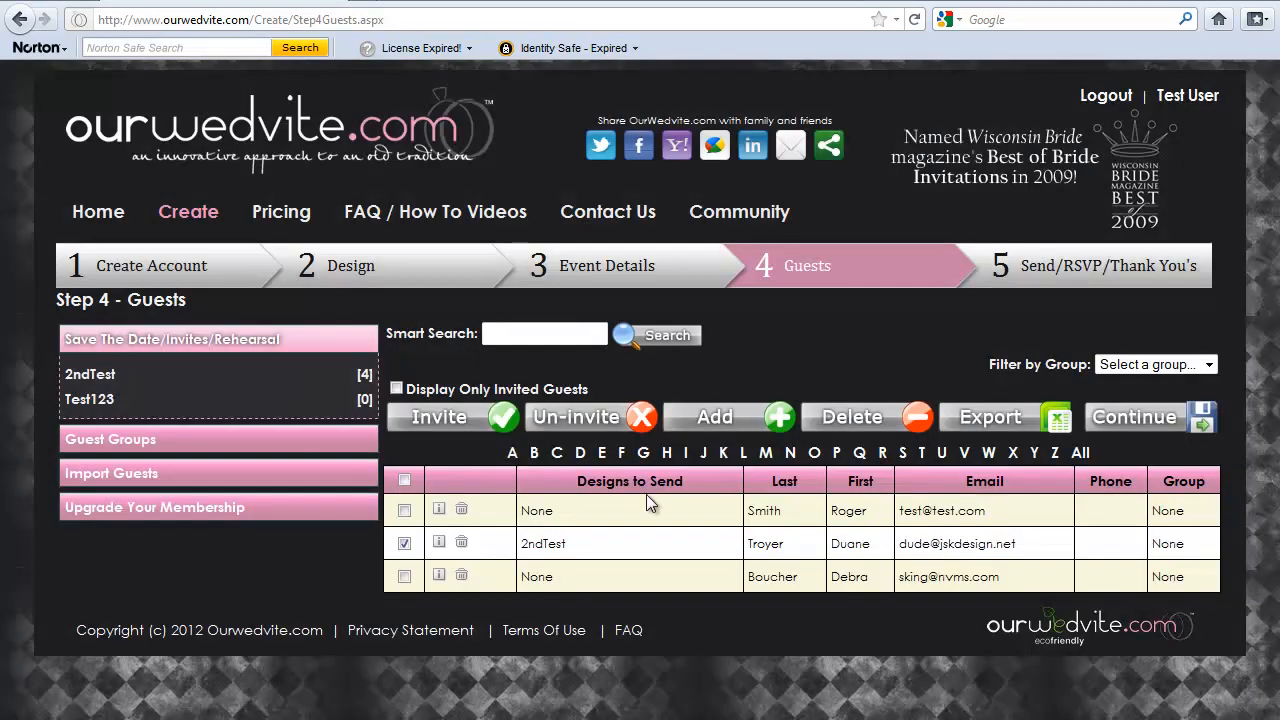
click(404, 543)
Delete the guest in the third row of the guest list
click(405, 577)
click(859, 422)
click(636, 353)
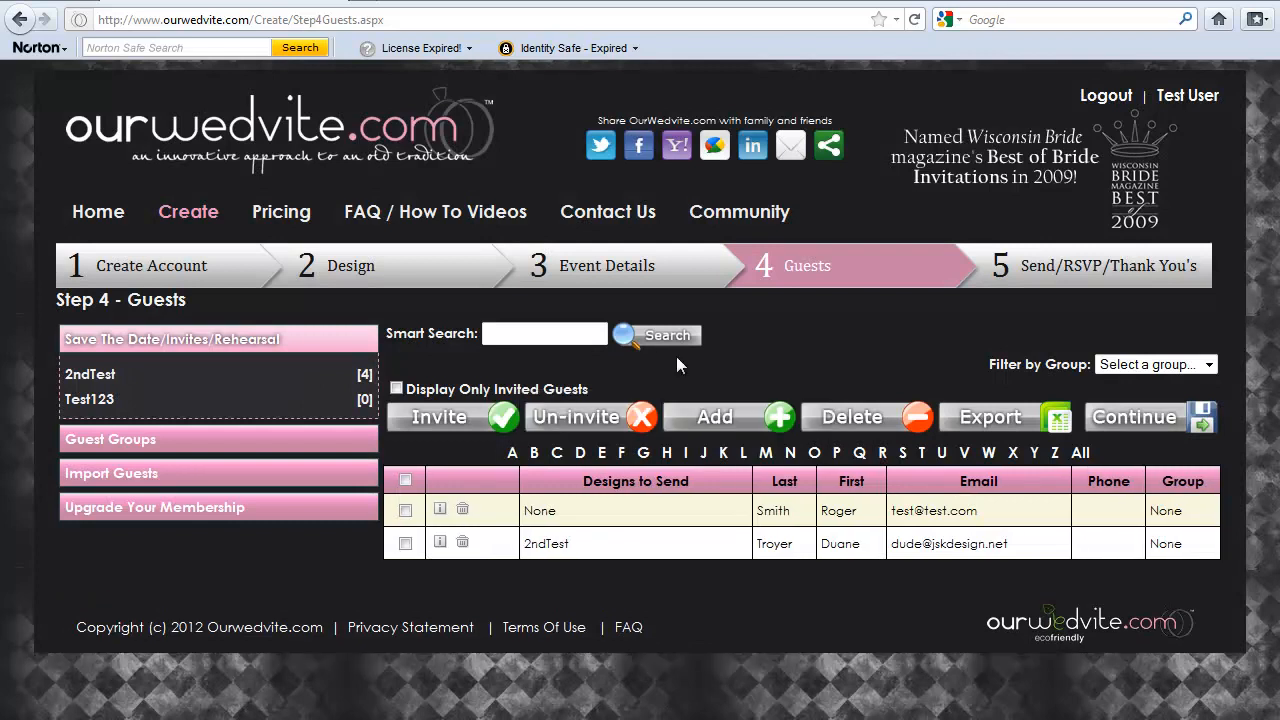
Open the guest list's export options and dismiss them without exporting
click(1013, 420)
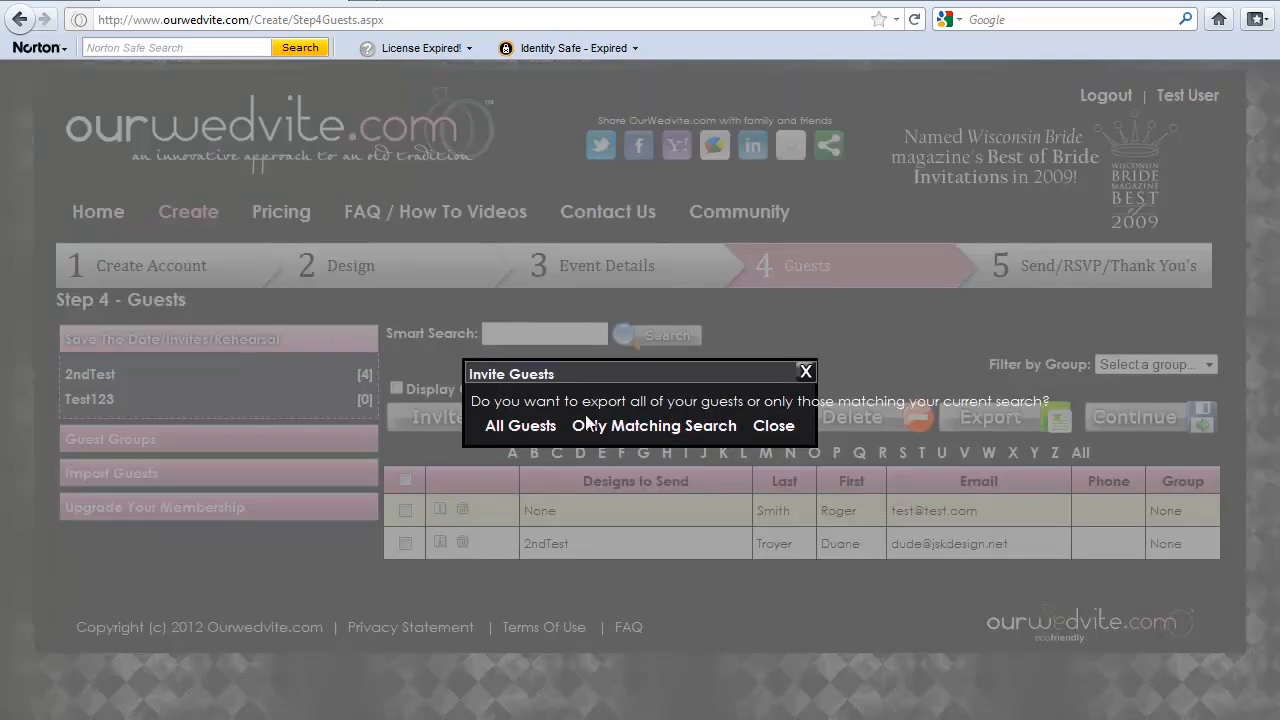
click(805, 374)
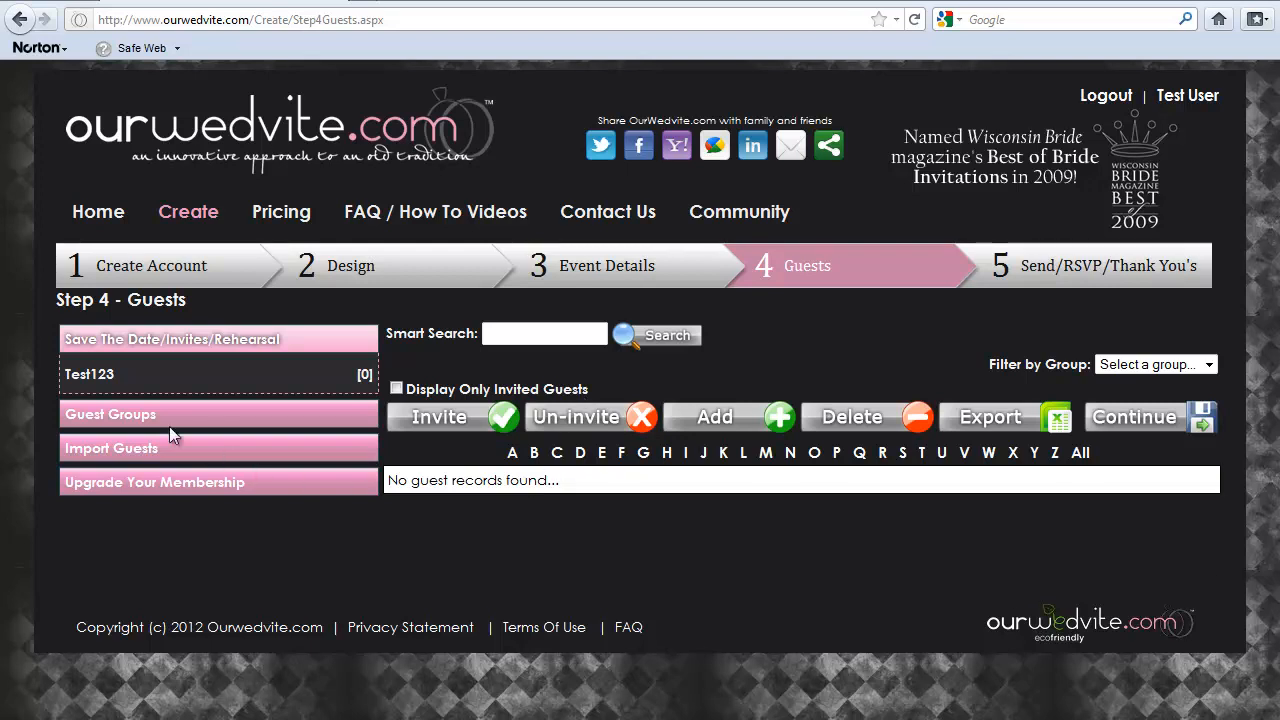
Start a guest import from Excel/CSV and open the example CSV file in Microsoft Excel
click(131, 450)
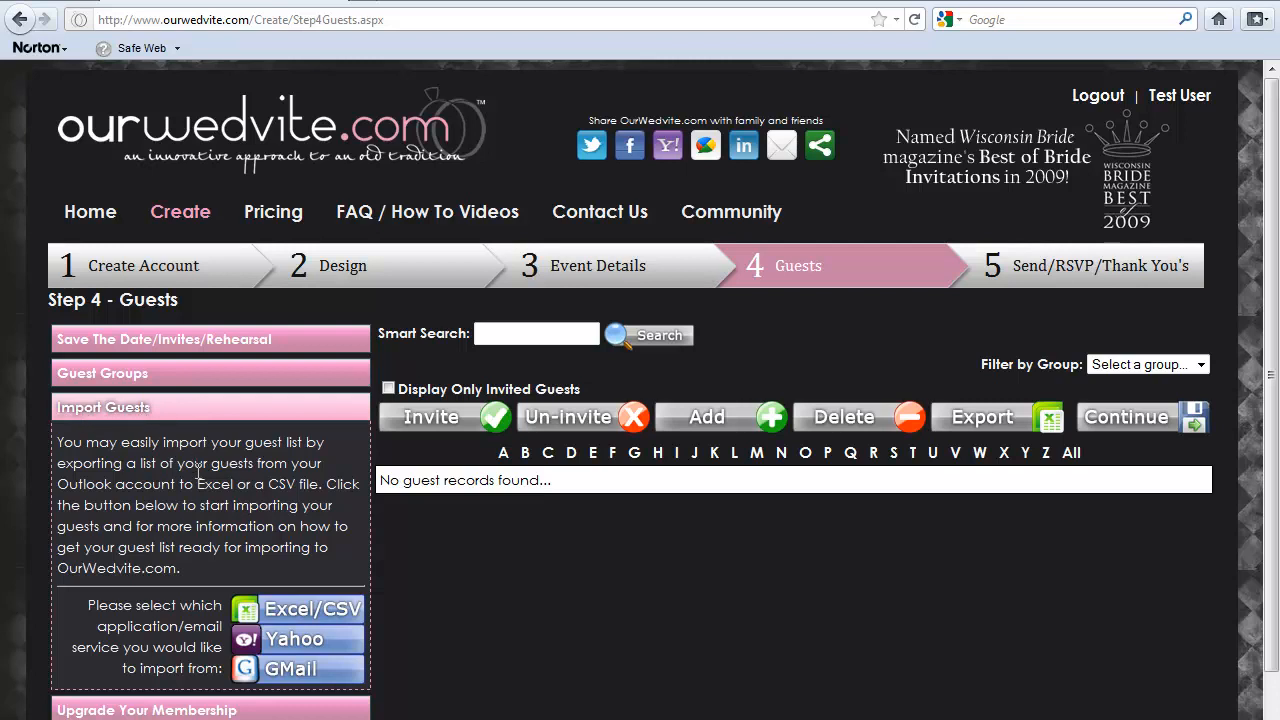
click(295, 610)
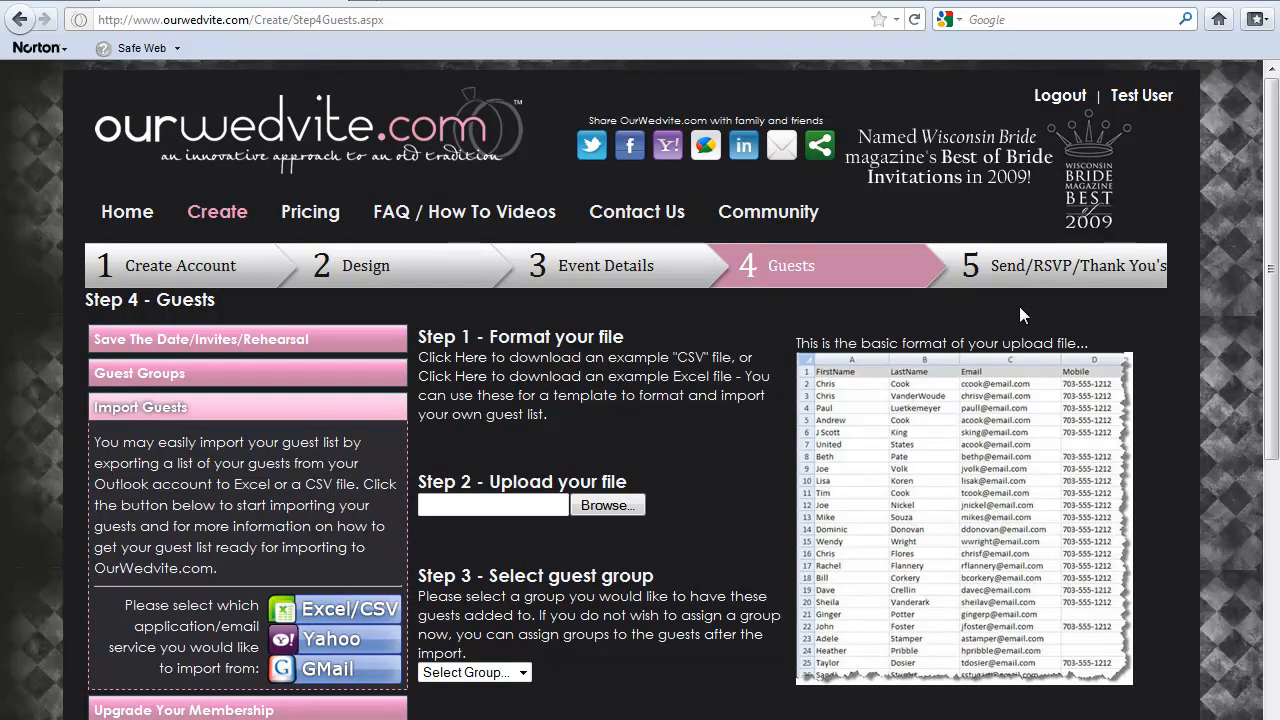
click(454, 367)
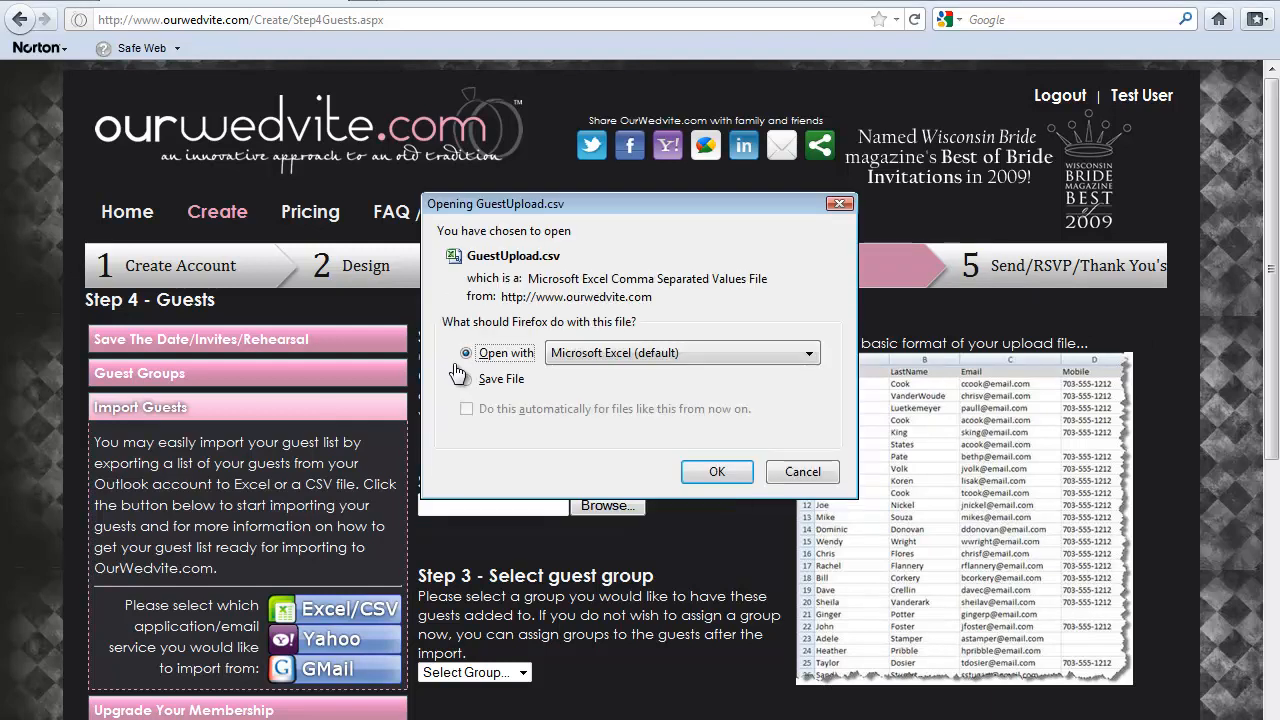
click(716, 472)
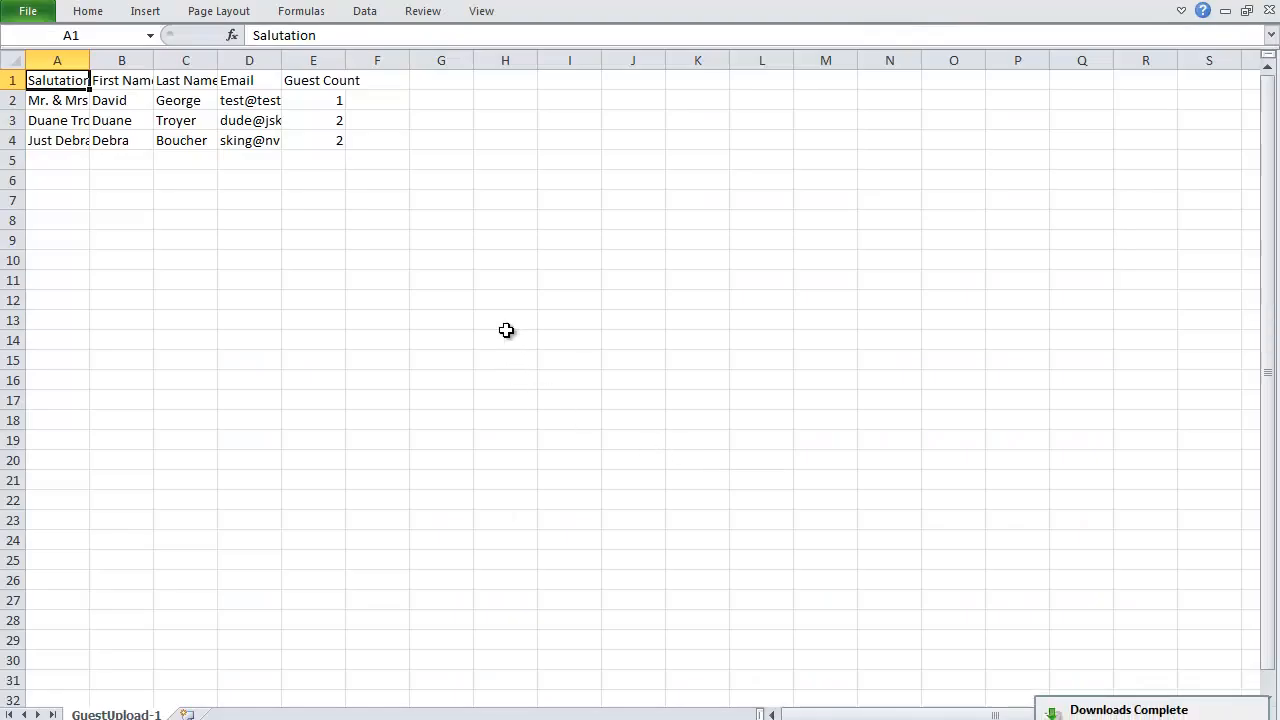
Fit the Salutation, First Name and Last Name columns to their contents, and close the example file without saving
drag(90, 60, 90, 60)
double_click(90, 60)
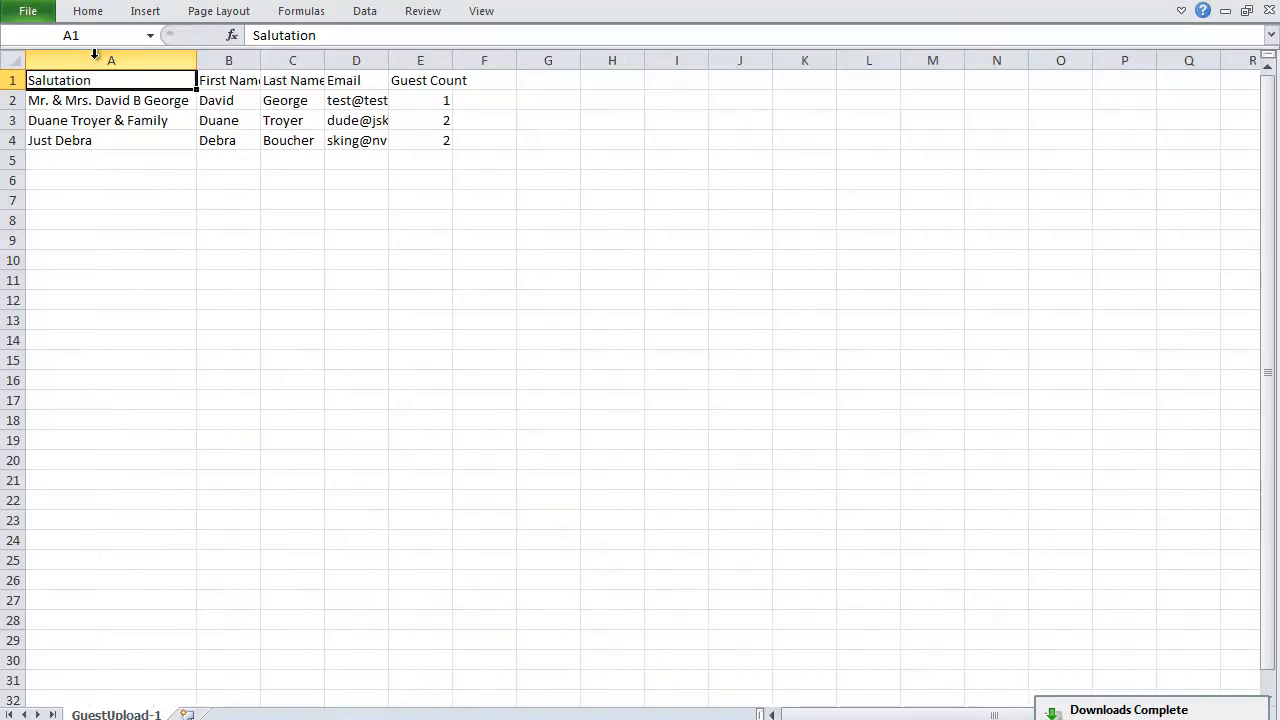
double_click(262, 64)
double_click(334, 63)
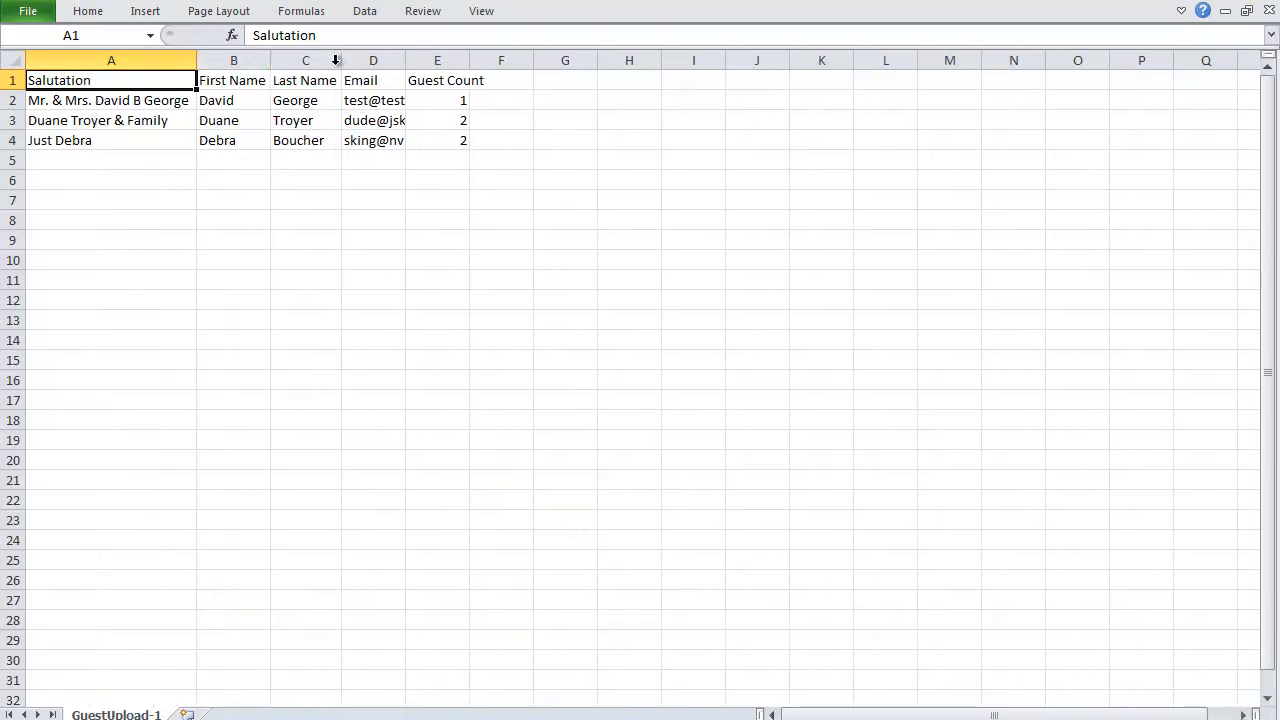
click(1266, 7)
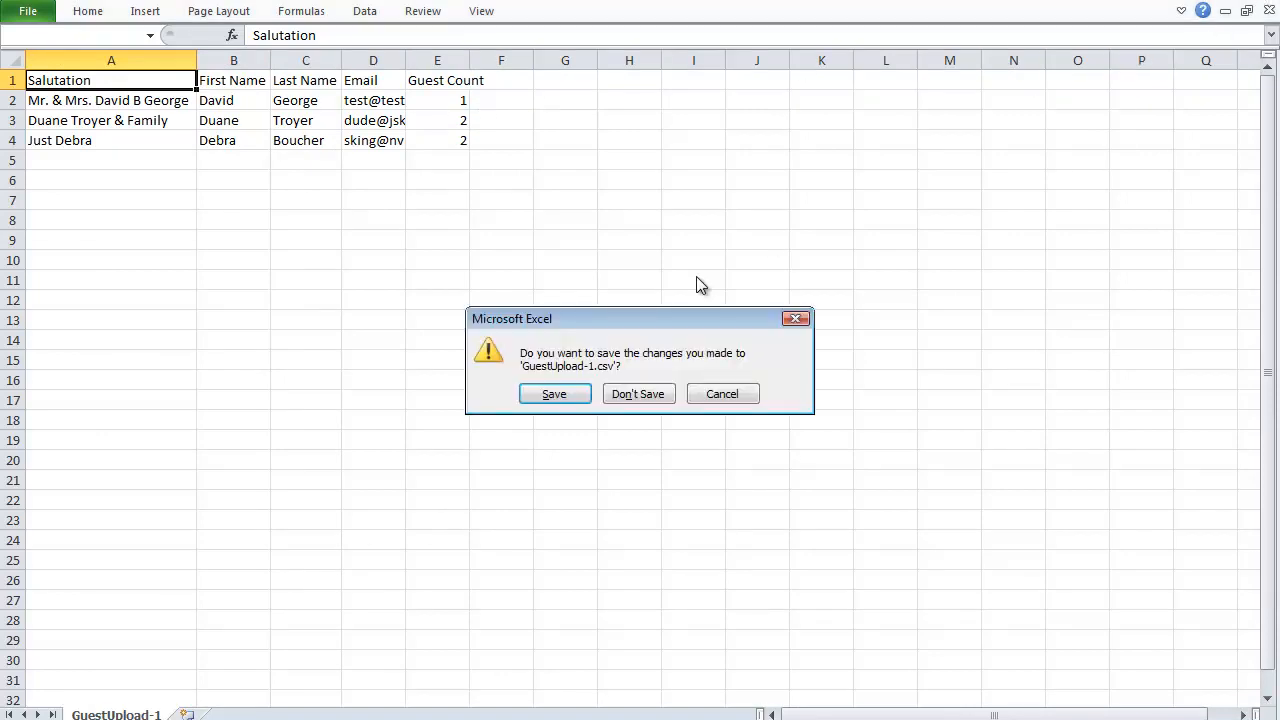
click(634, 393)
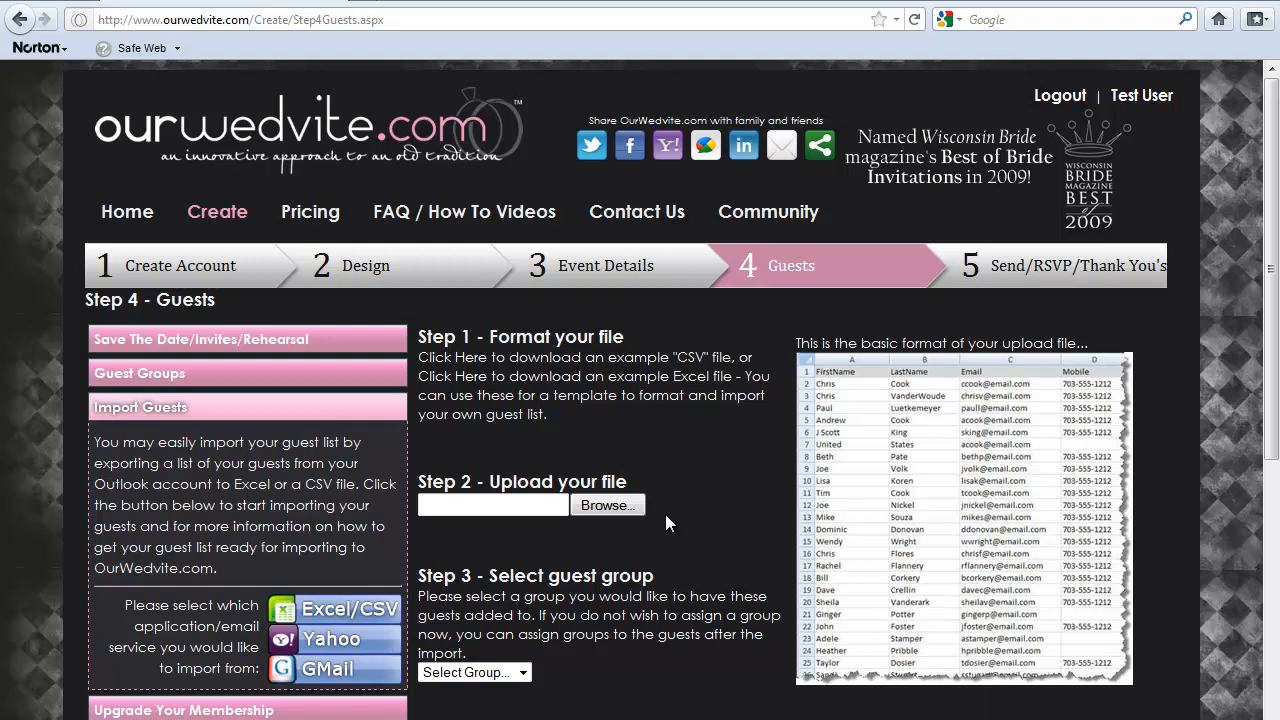
Choose the Guest list file from the Documents folder as the guest upload file
click(611, 506)
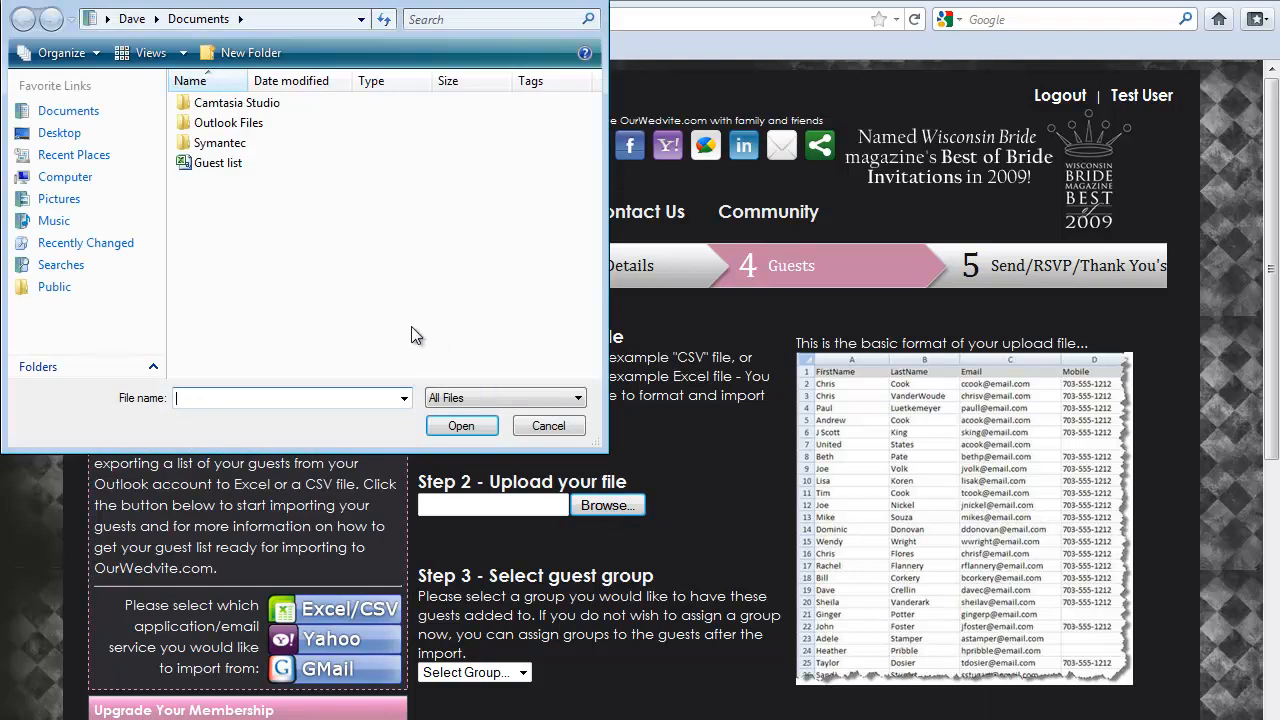
click(211, 168)
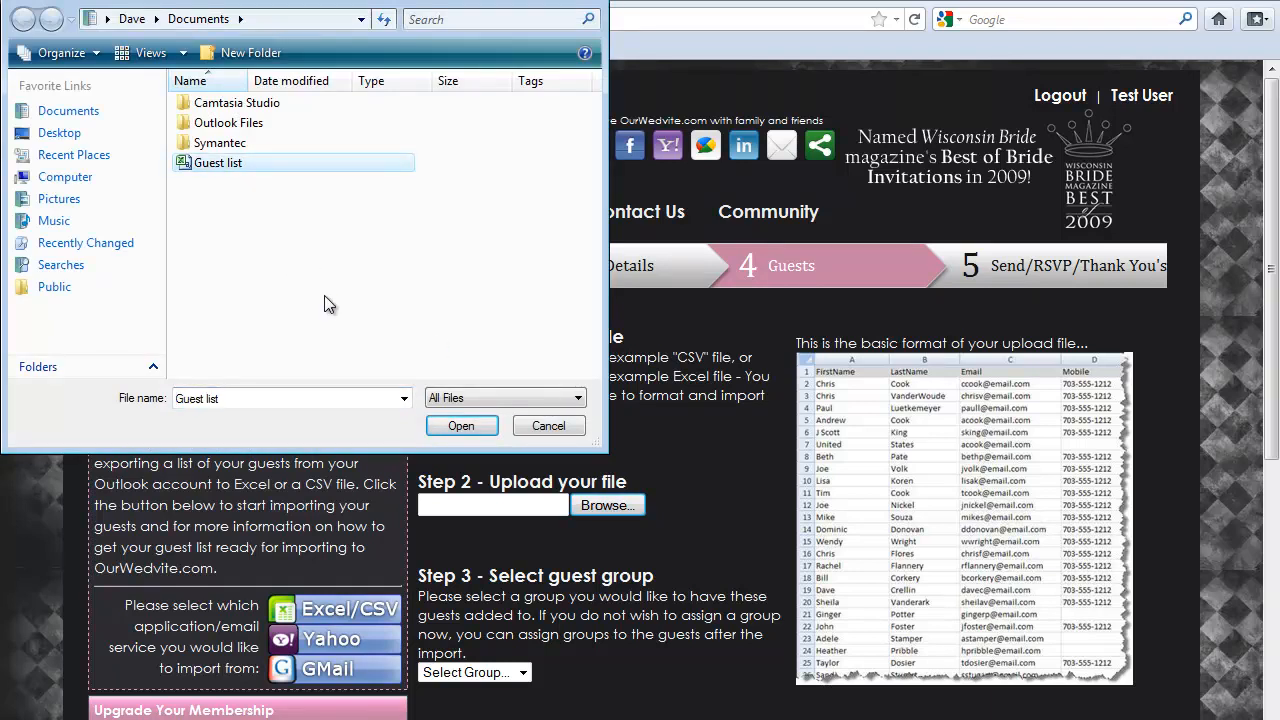
click(462, 424)
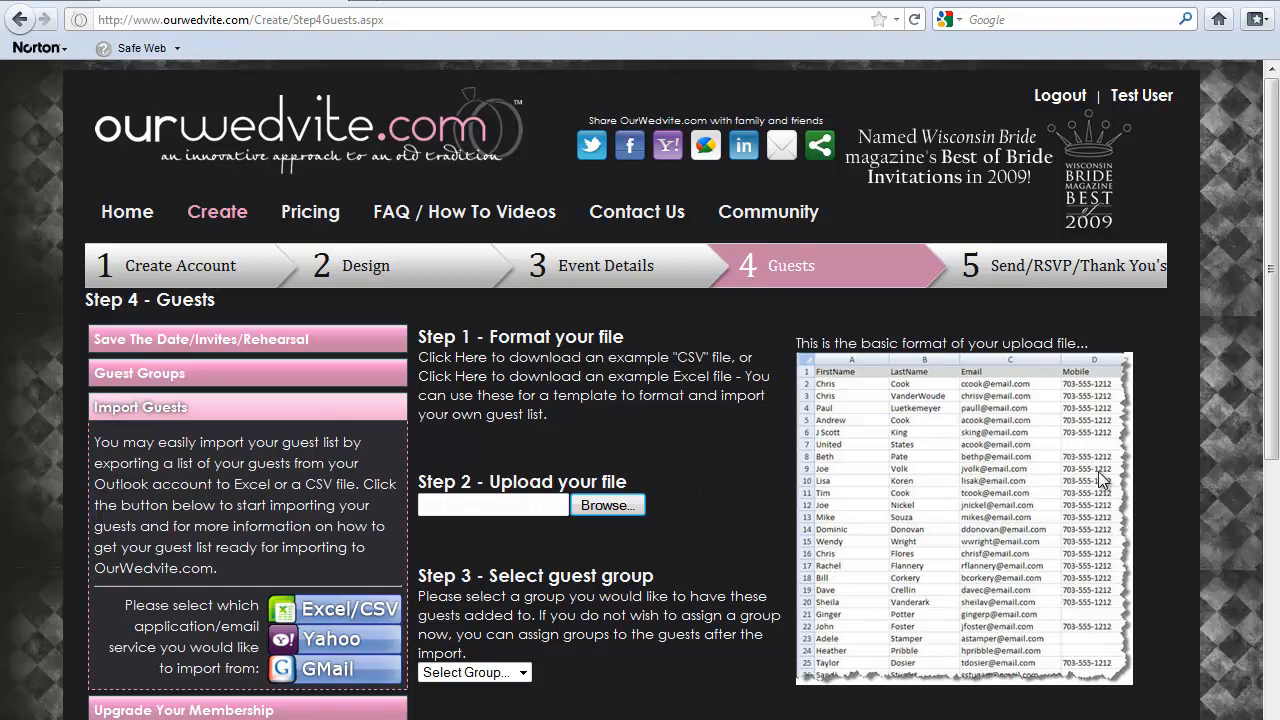
Import the guests into the Test123 invitation with a guest count of 2, and dismiss the import summary
drag(1274, 393, 1274, 582)
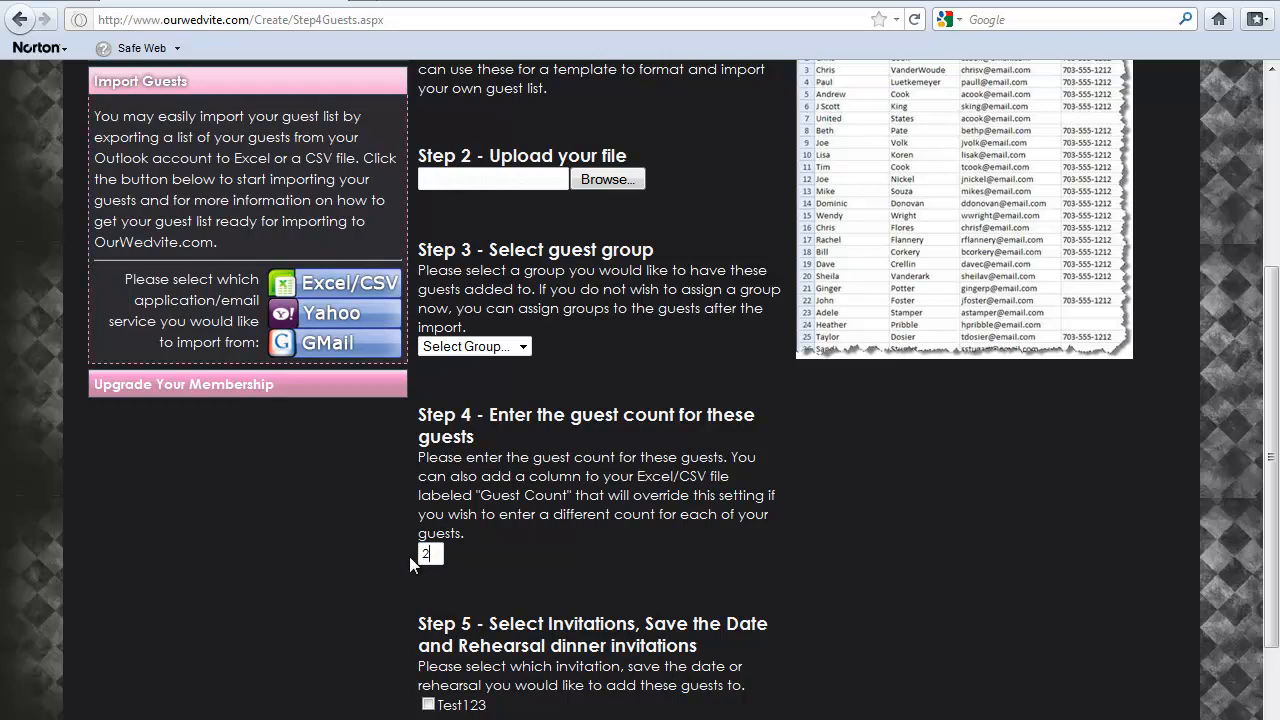
click(440, 555)
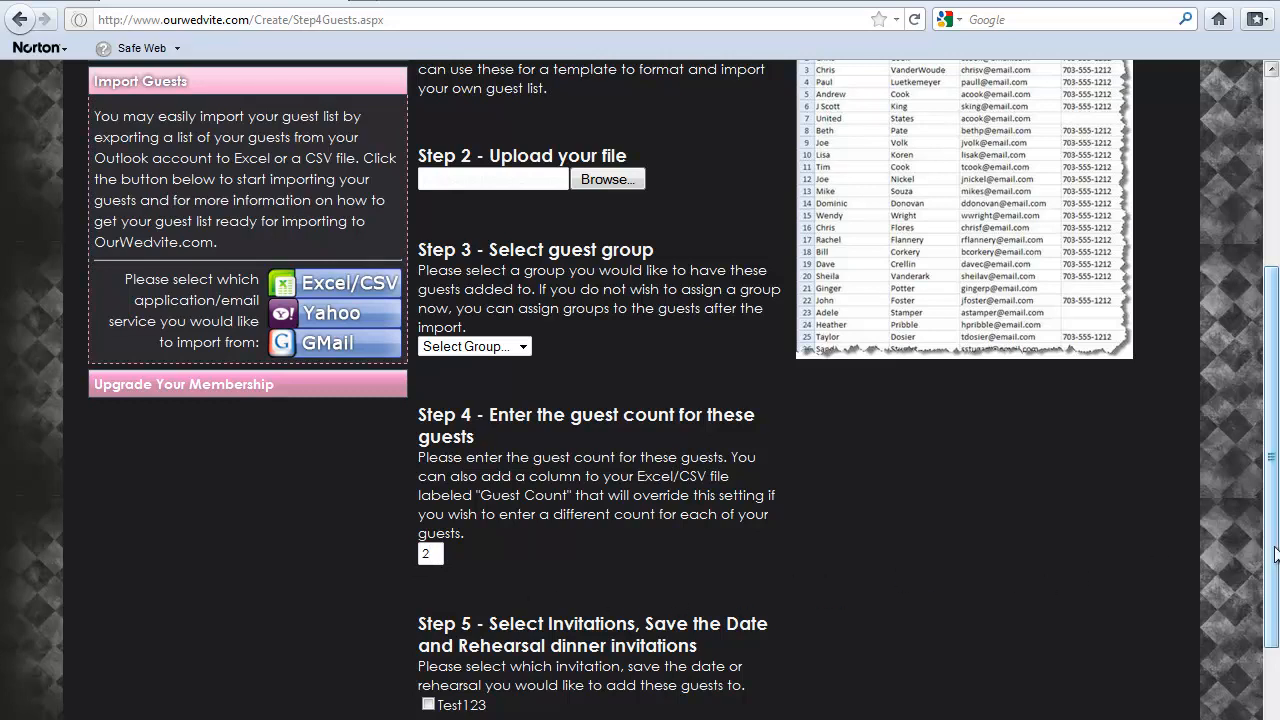
drag(1272, 549, 1272, 640)
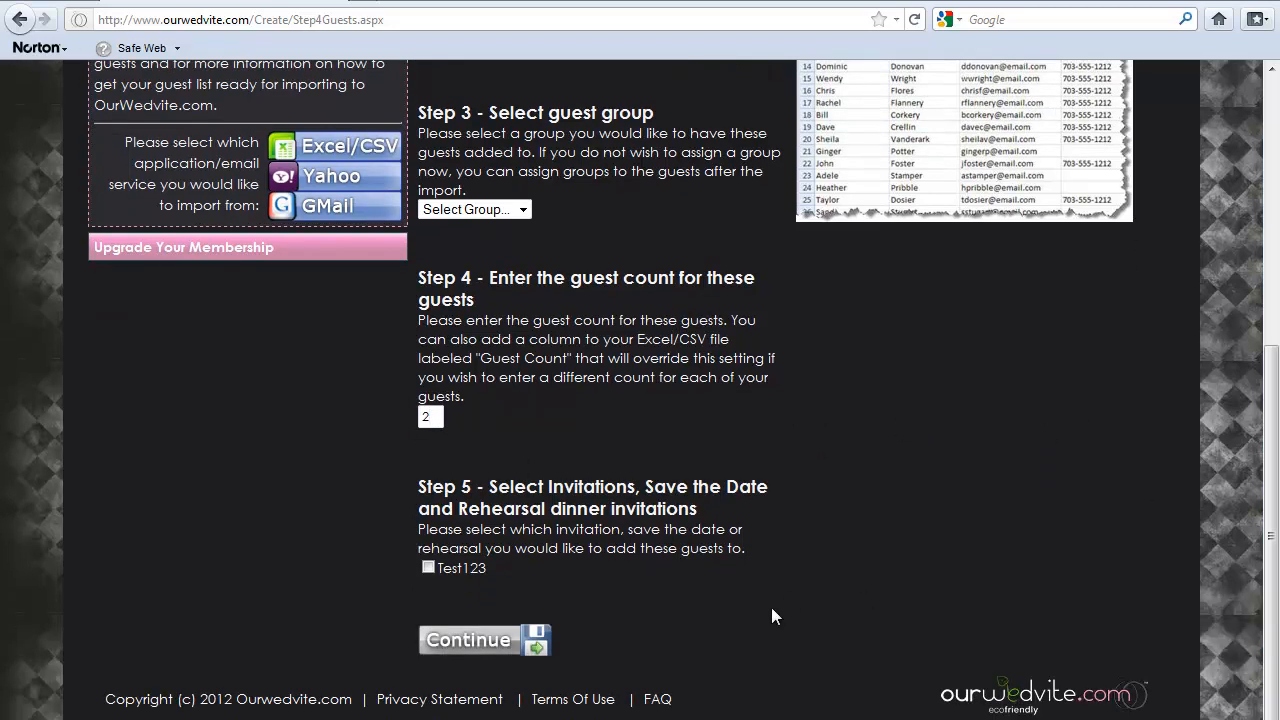
click(478, 641)
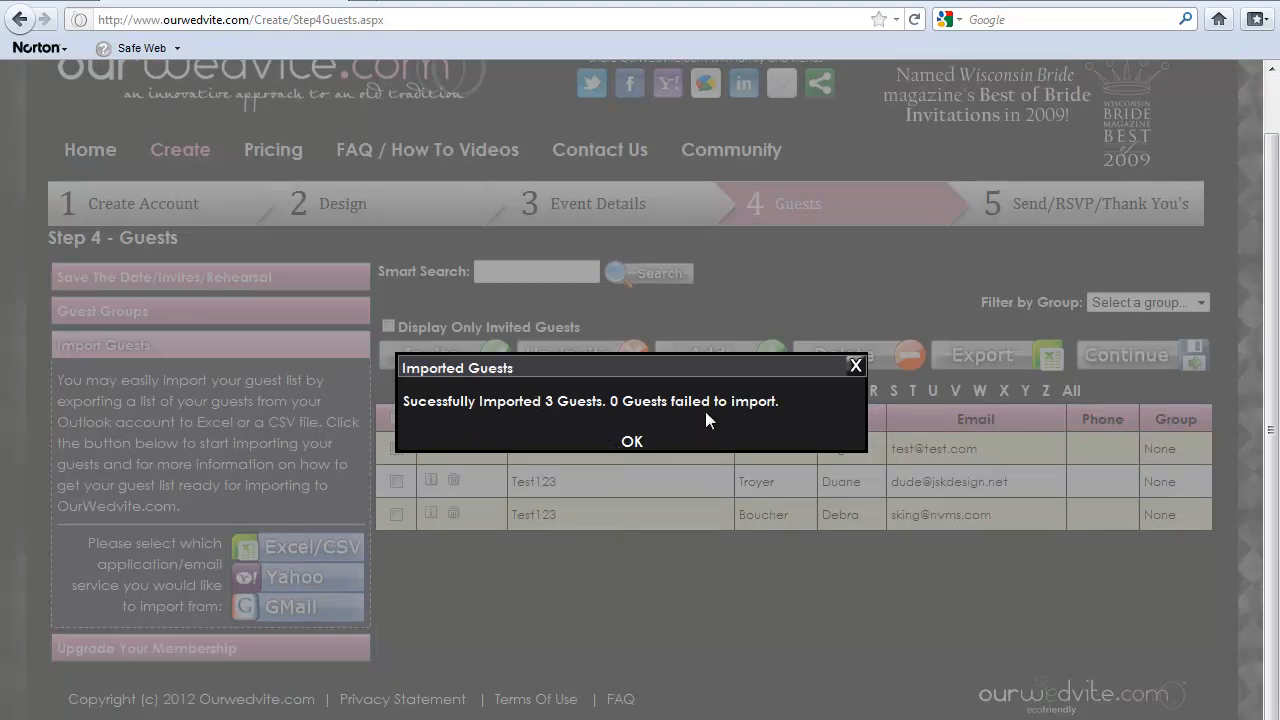
click(633, 442)
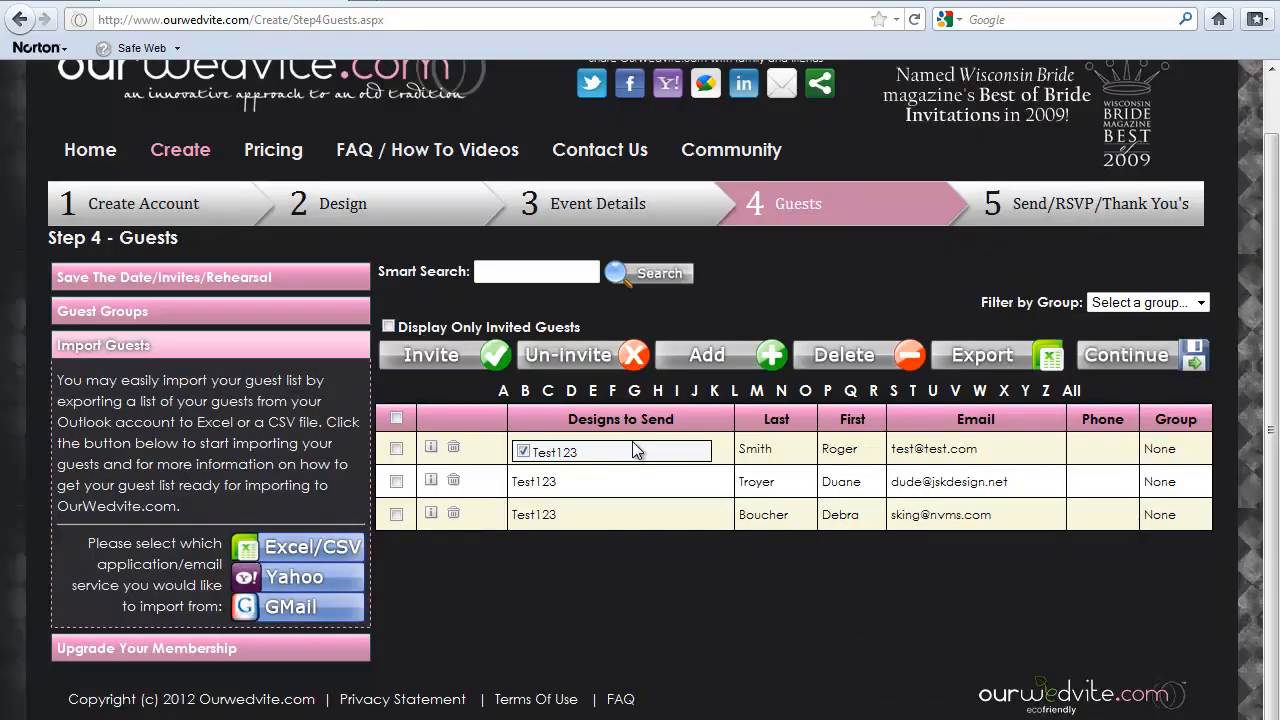
mouse_move(604, 490)
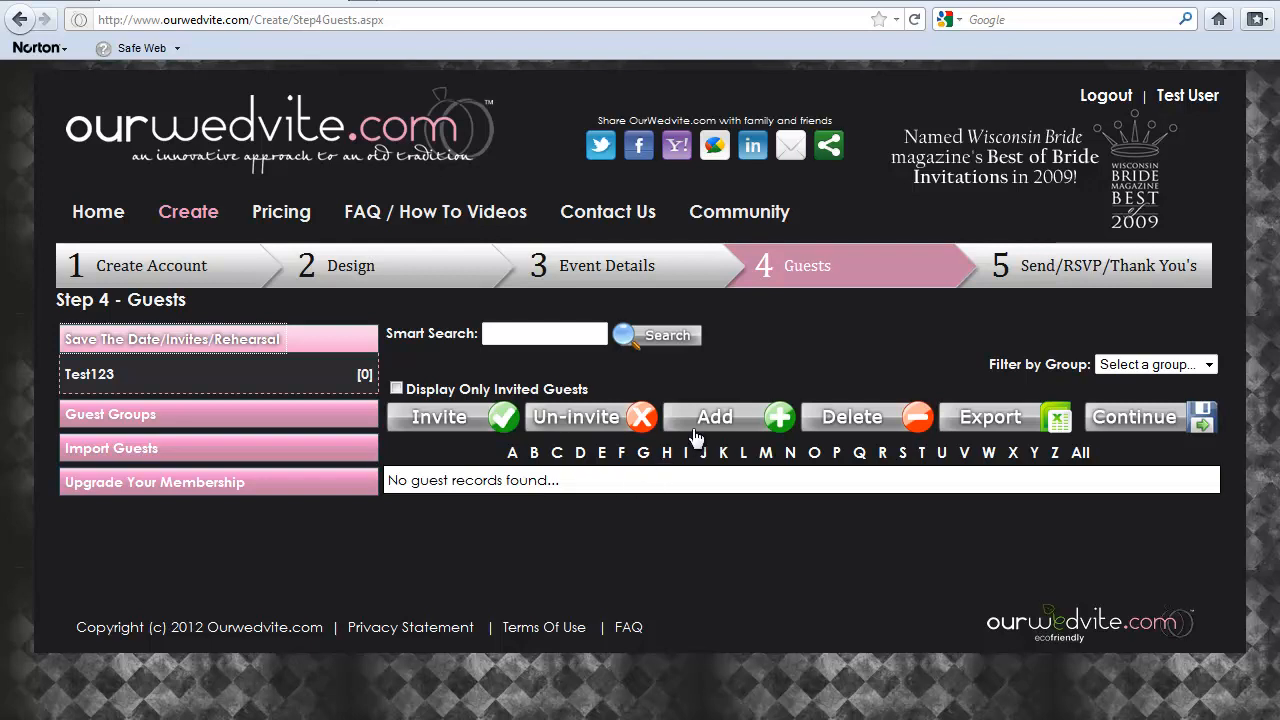
Add a new guest in the Friends group with the Test123 design and a guest count of 4
click(715, 418)
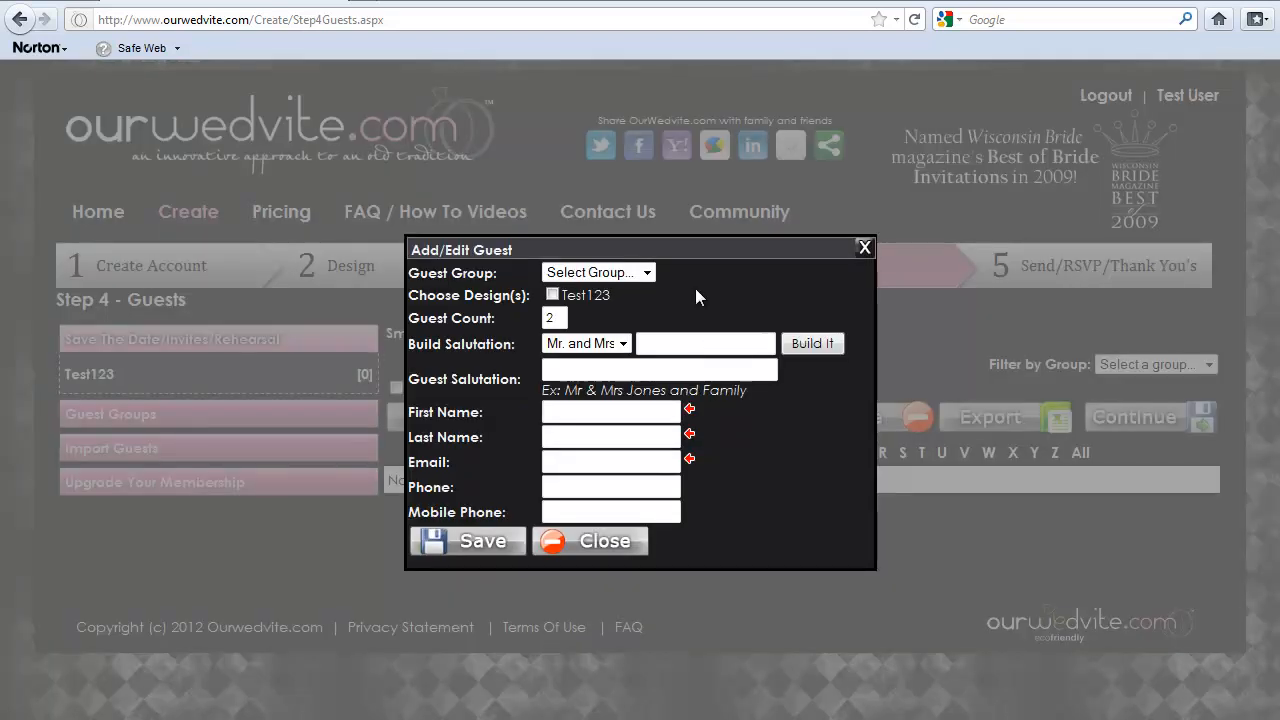
click(647, 273)
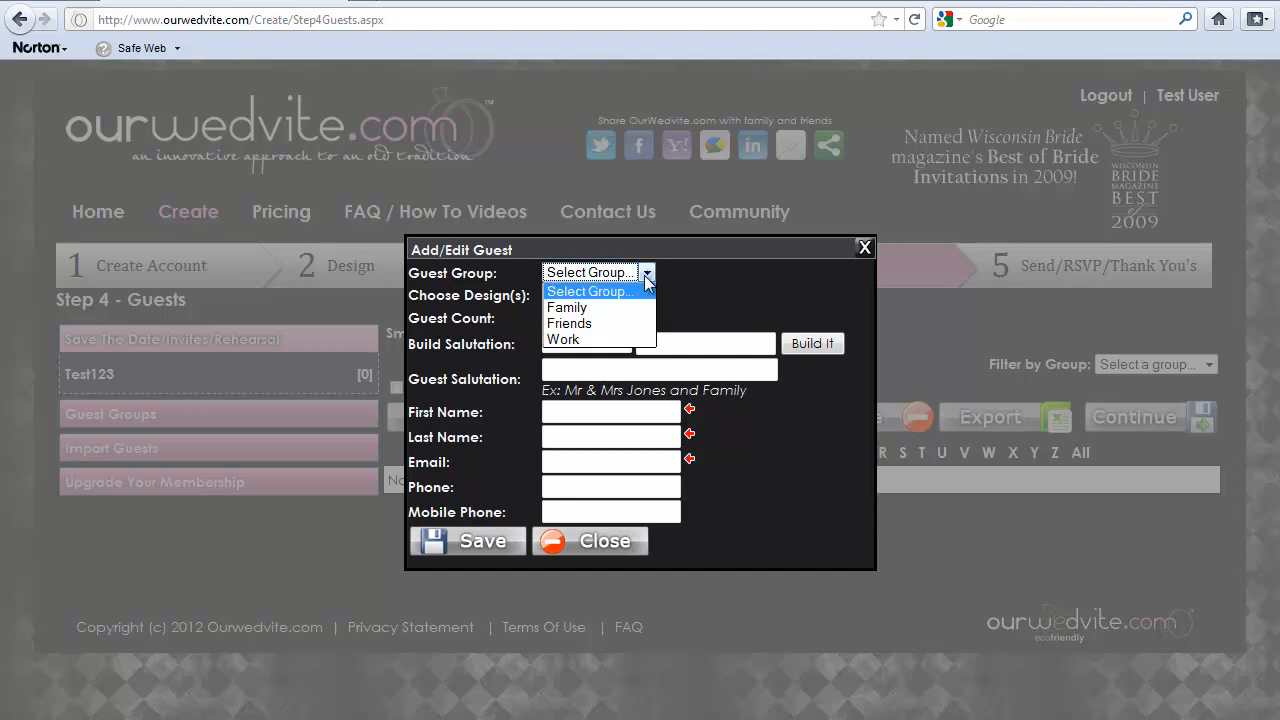
click(623, 322)
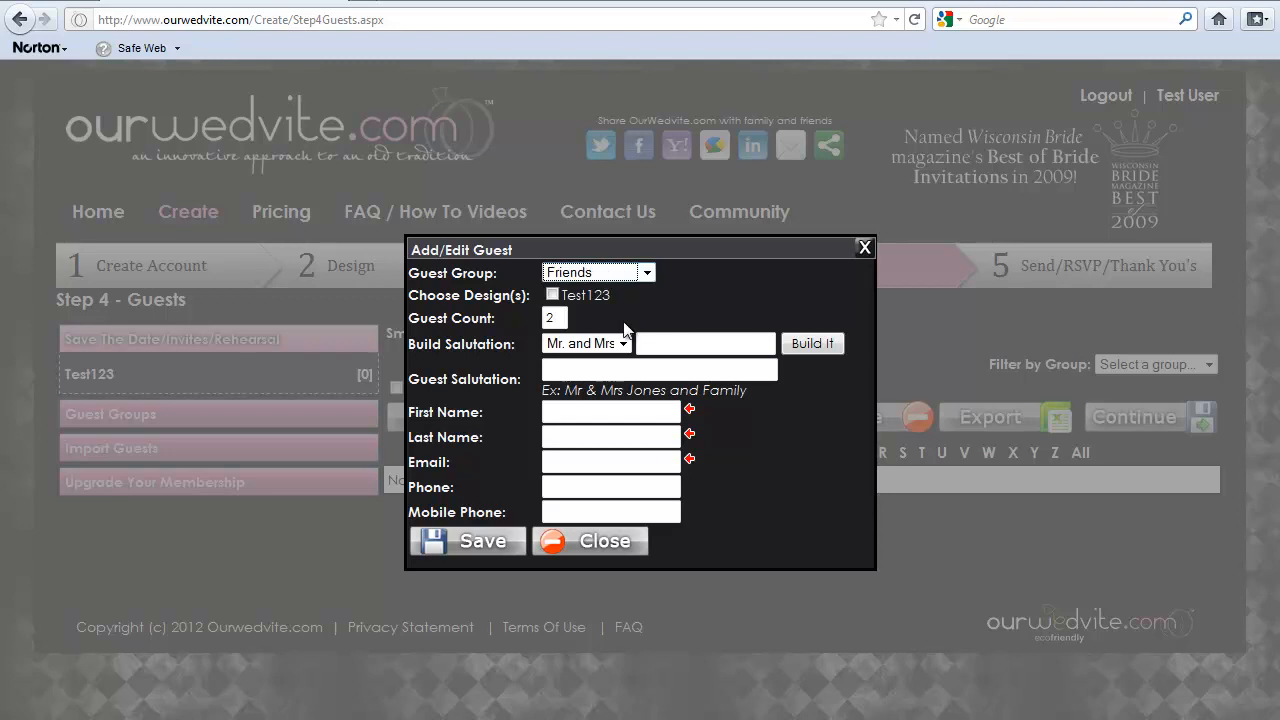
click(552, 295)
double_click(557, 318)
key(BackSpace)
text(4)
key(Tab)
Build the guest salutation from the title Dr. and the guest's full name
click(623, 344)
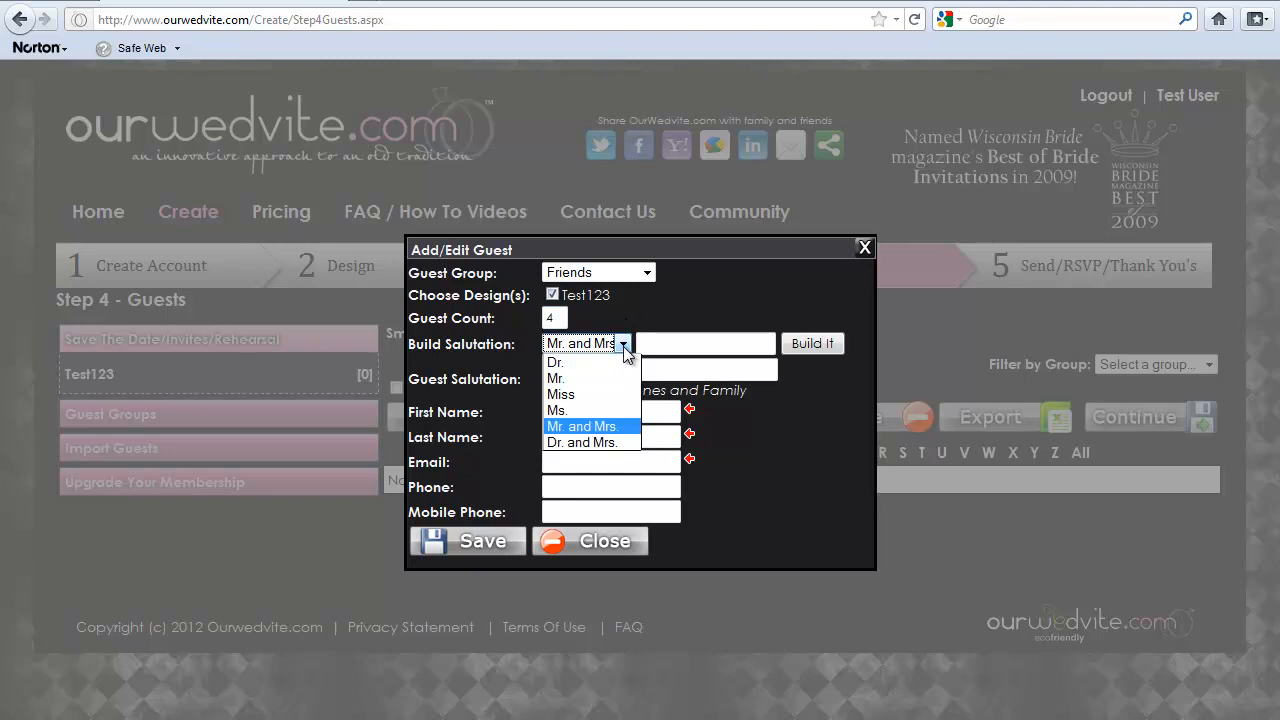
click(630, 362)
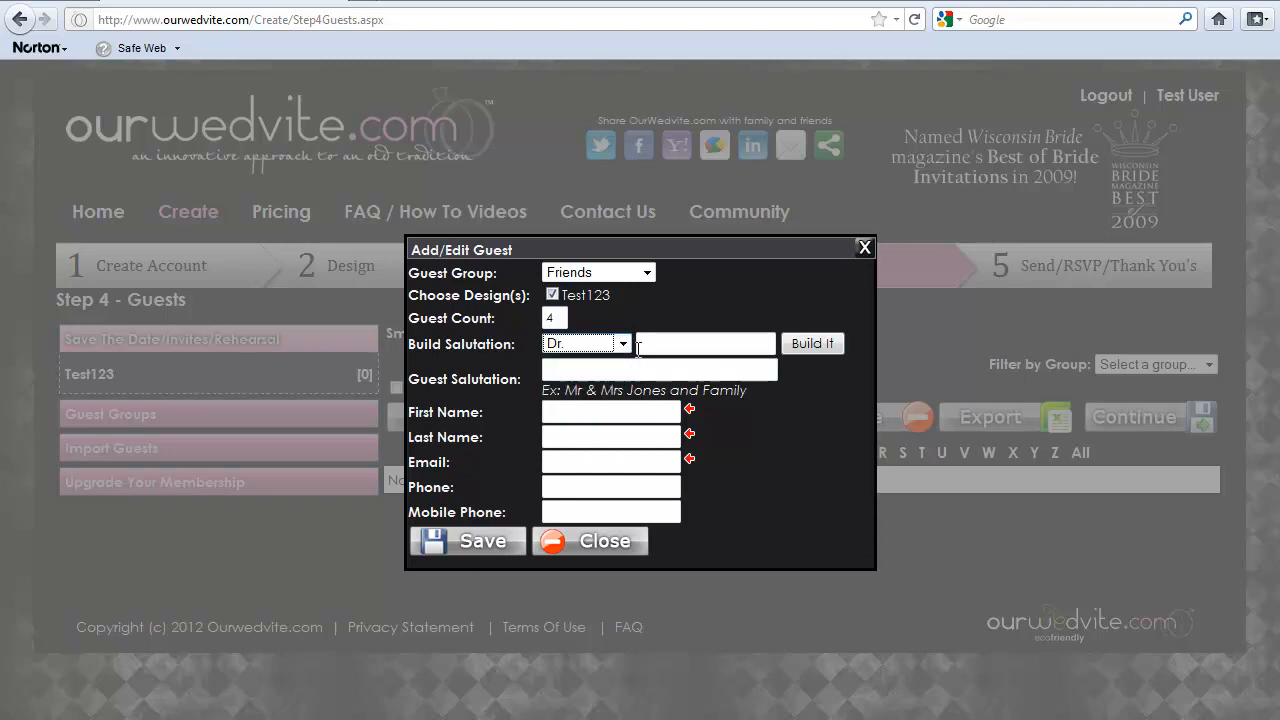
click(648, 343)
text(Dave)
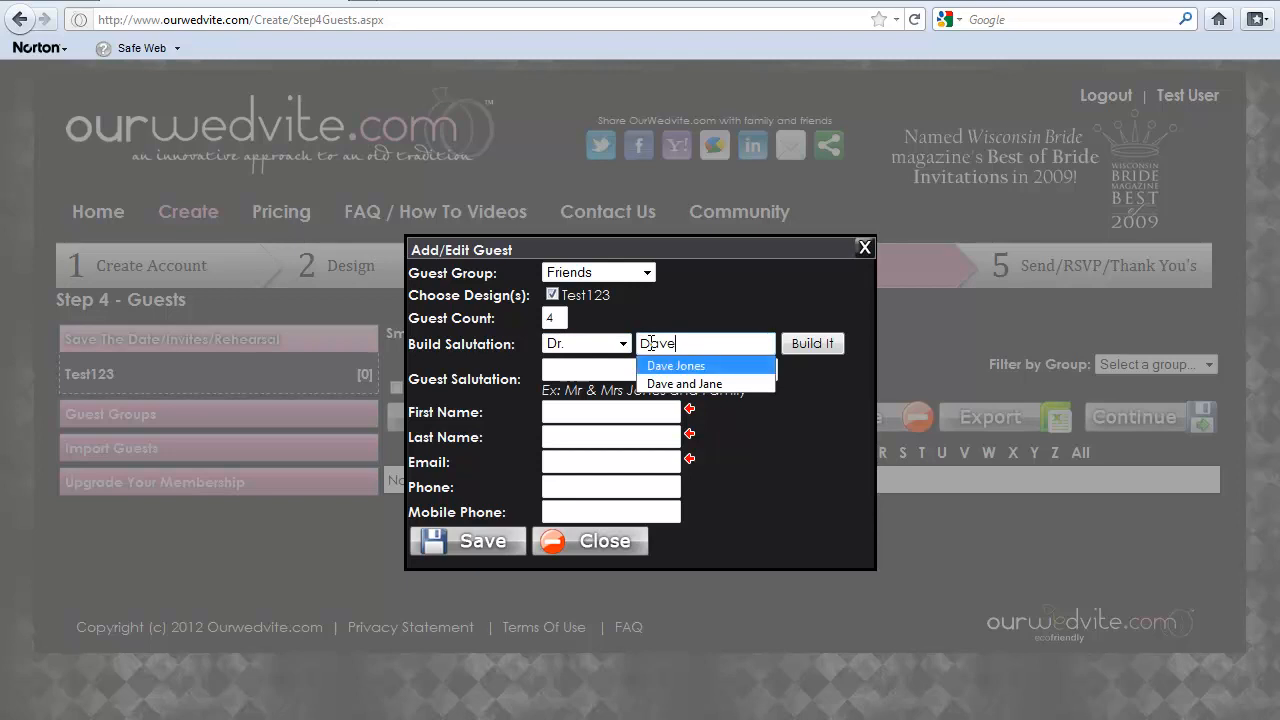
click(672, 366)
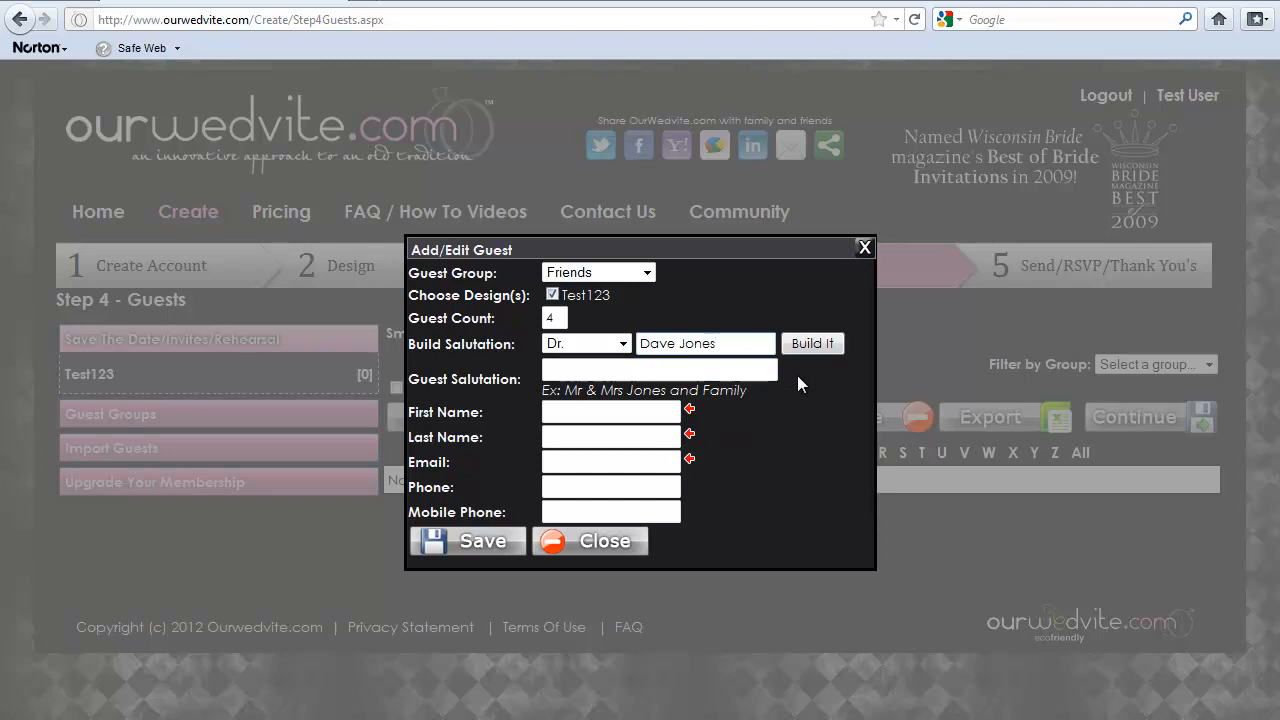
click(806, 340)
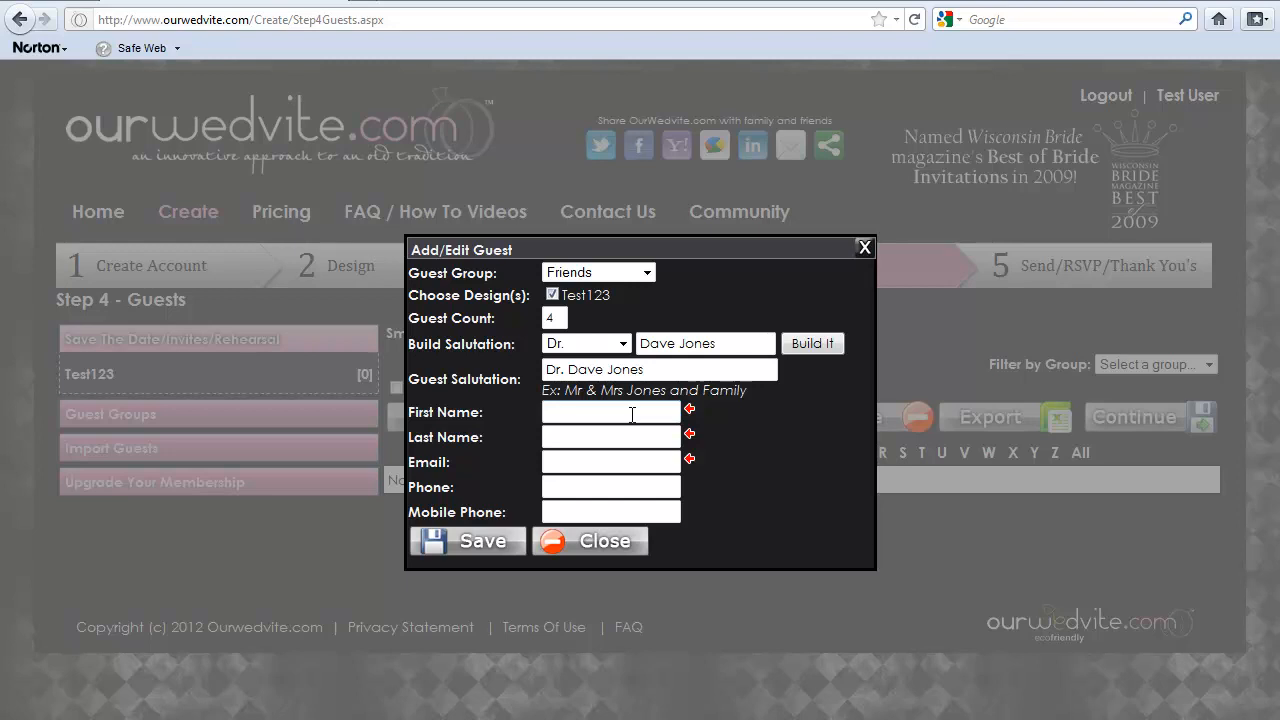
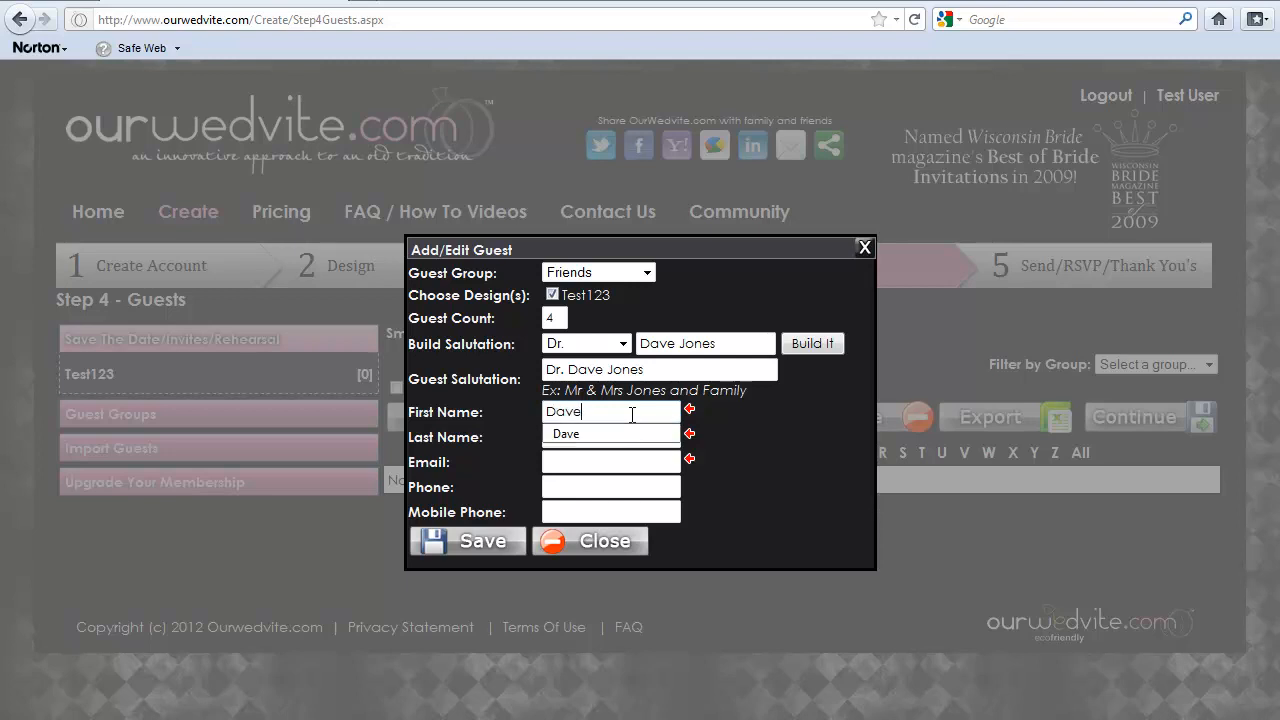
Fill in the new guest's first name, last name and e-mail, save the guest, and close the guest form
key(Tab)
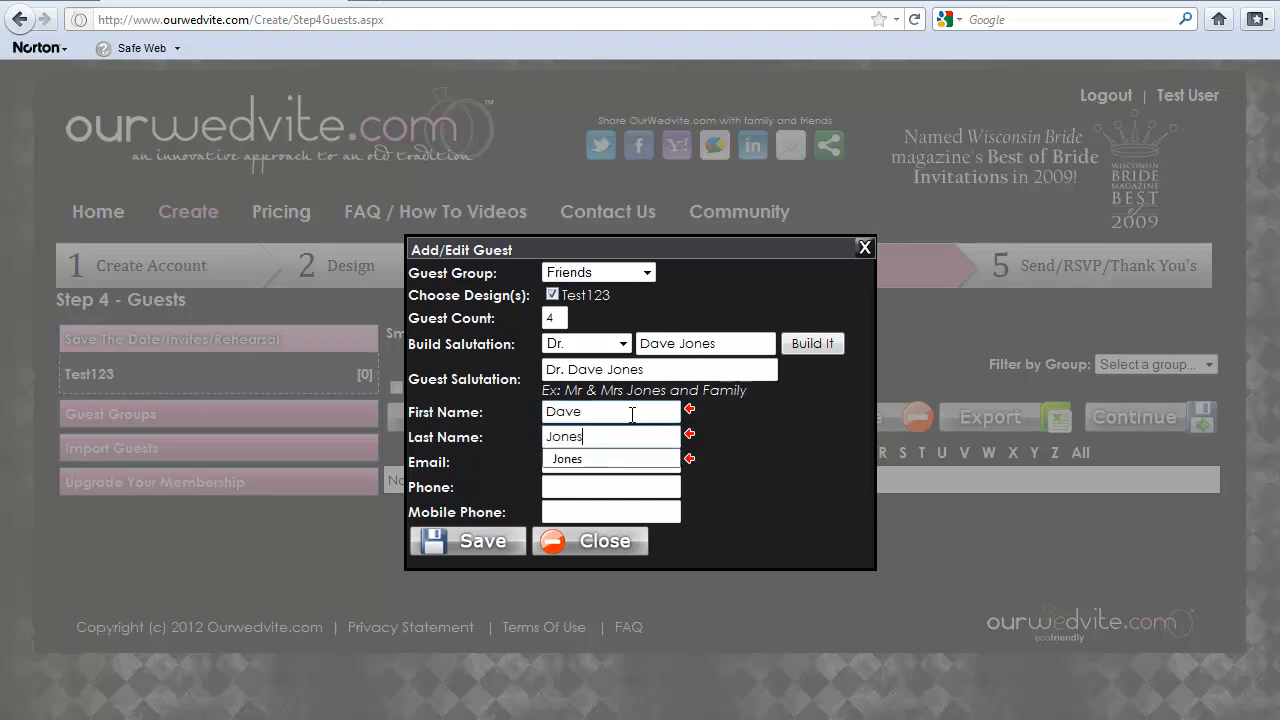
key(Tab)
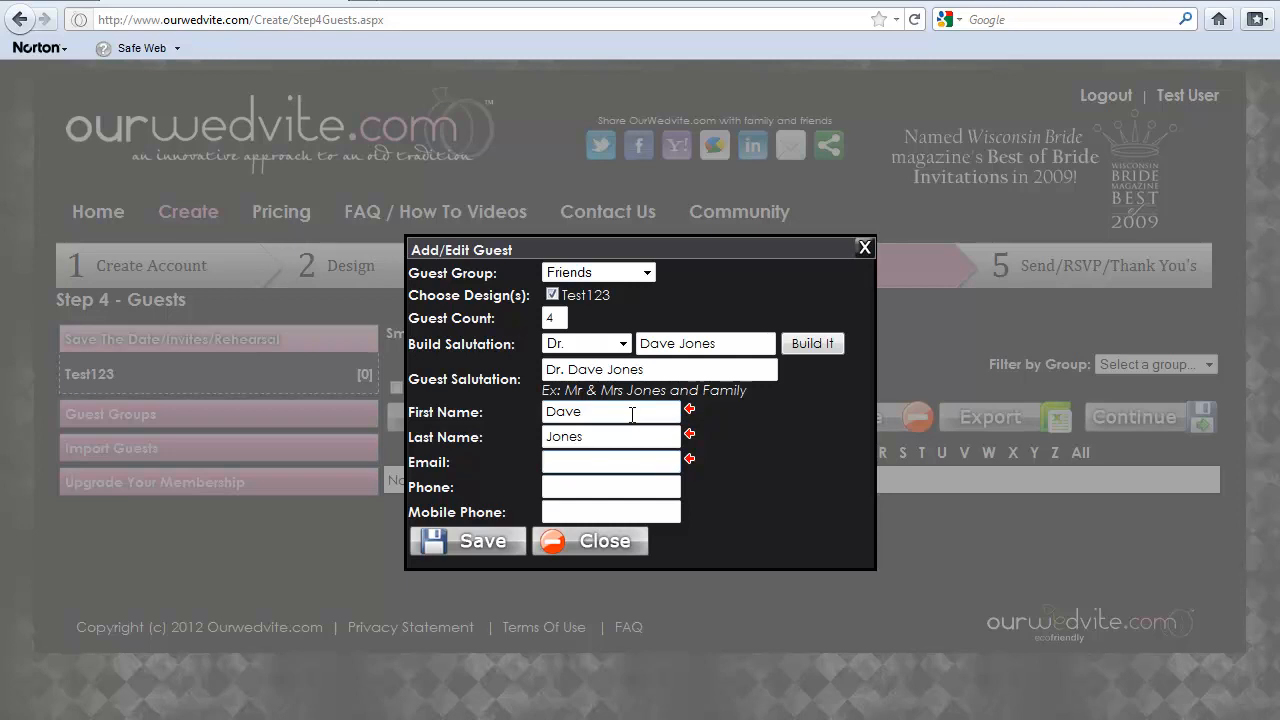
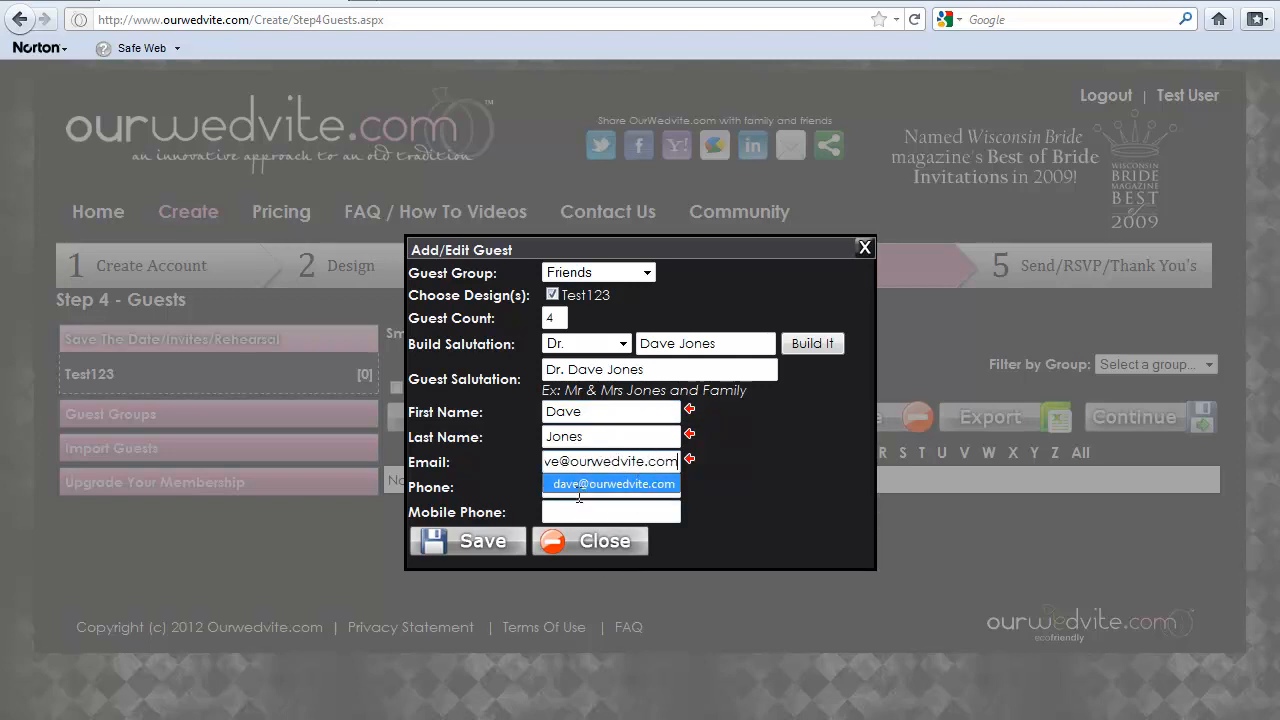
click(478, 545)
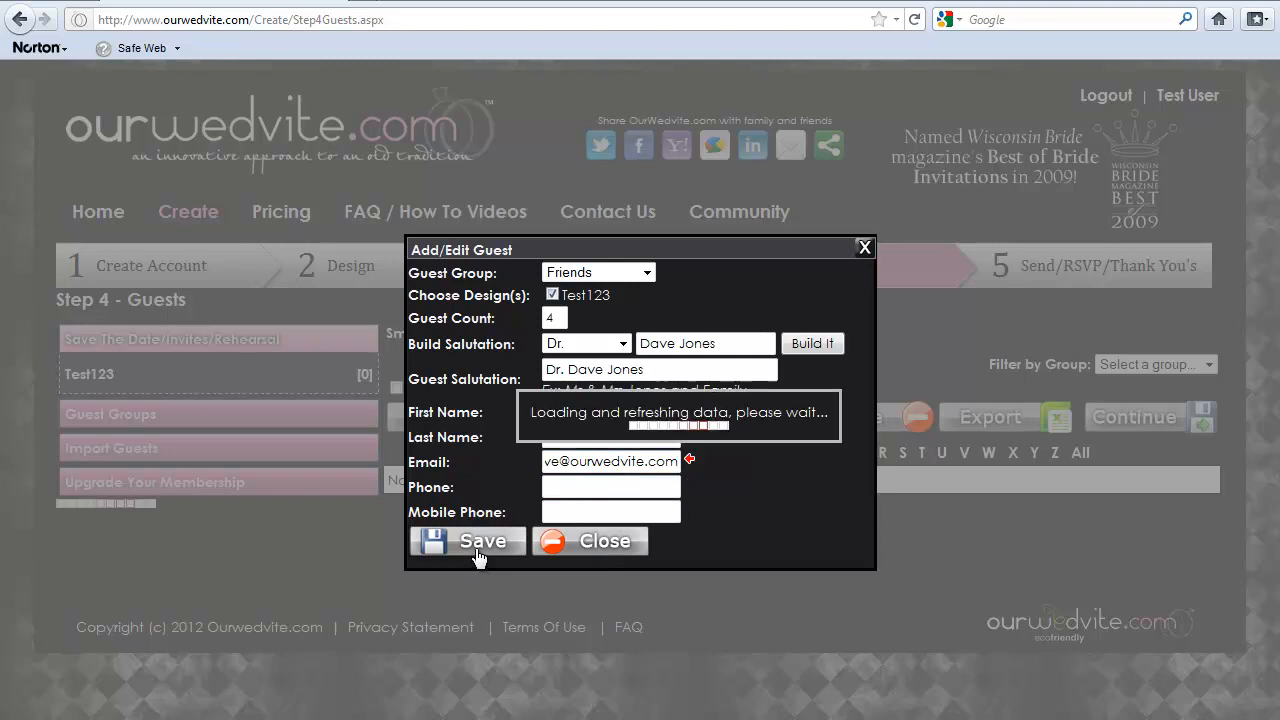
click(575, 545)
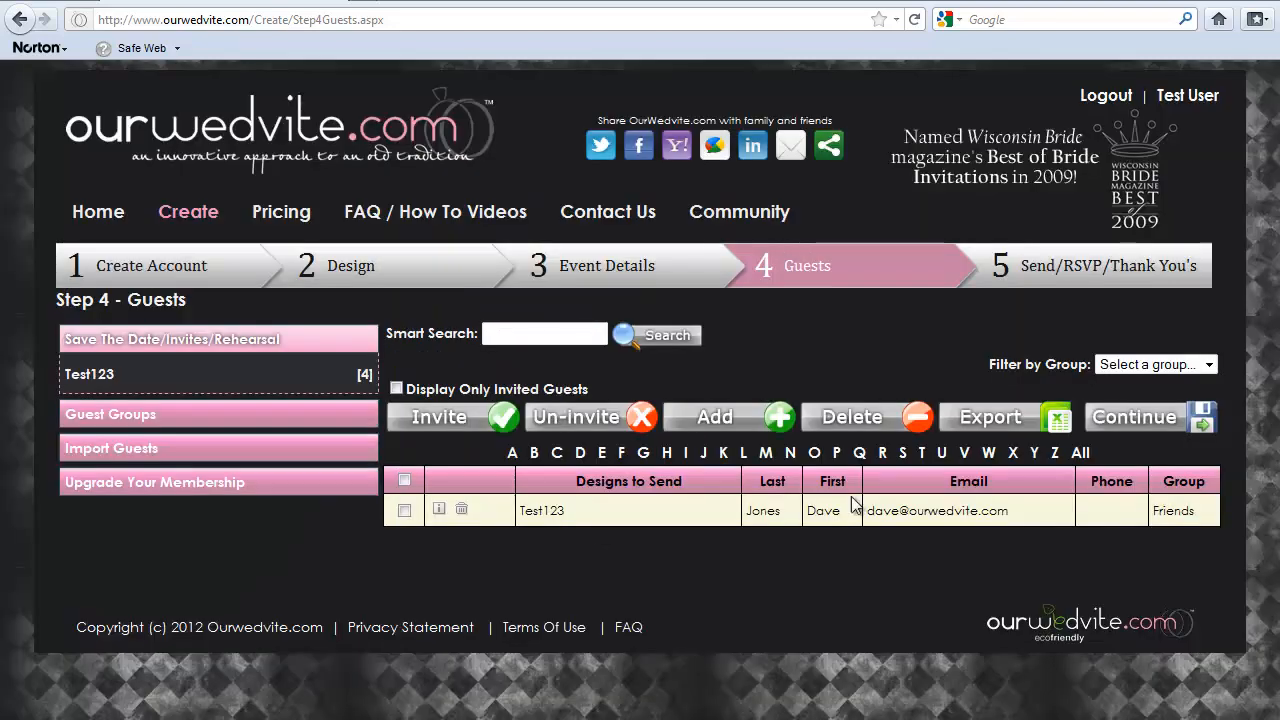